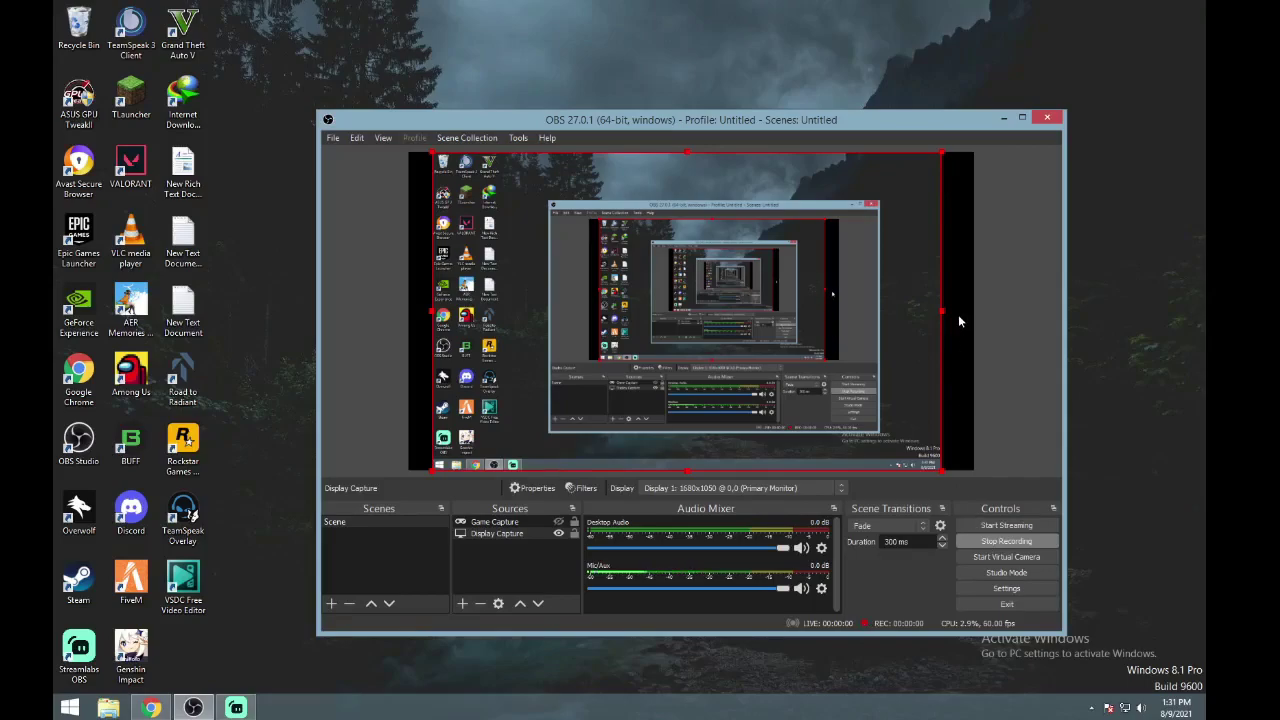
- Switch to Streamlabs OBS, open its output settings and choose audio track 1 for streaming
click(1003, 119)
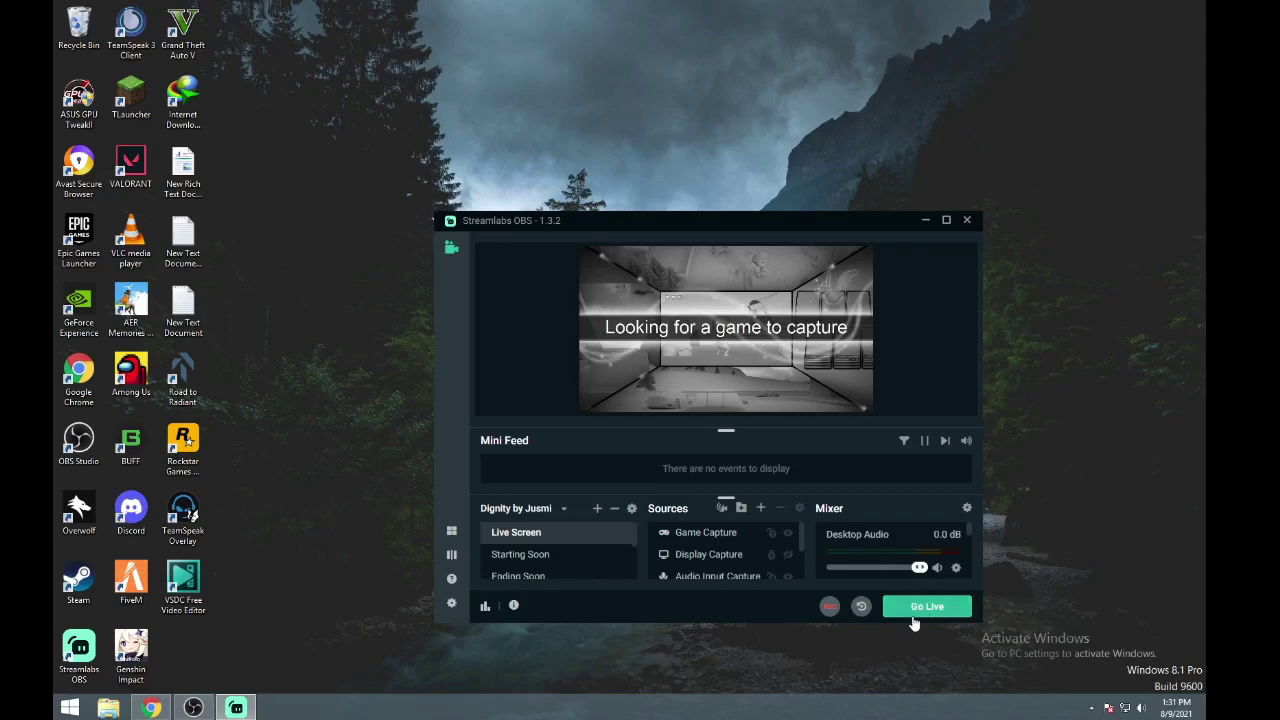
click(193, 708)
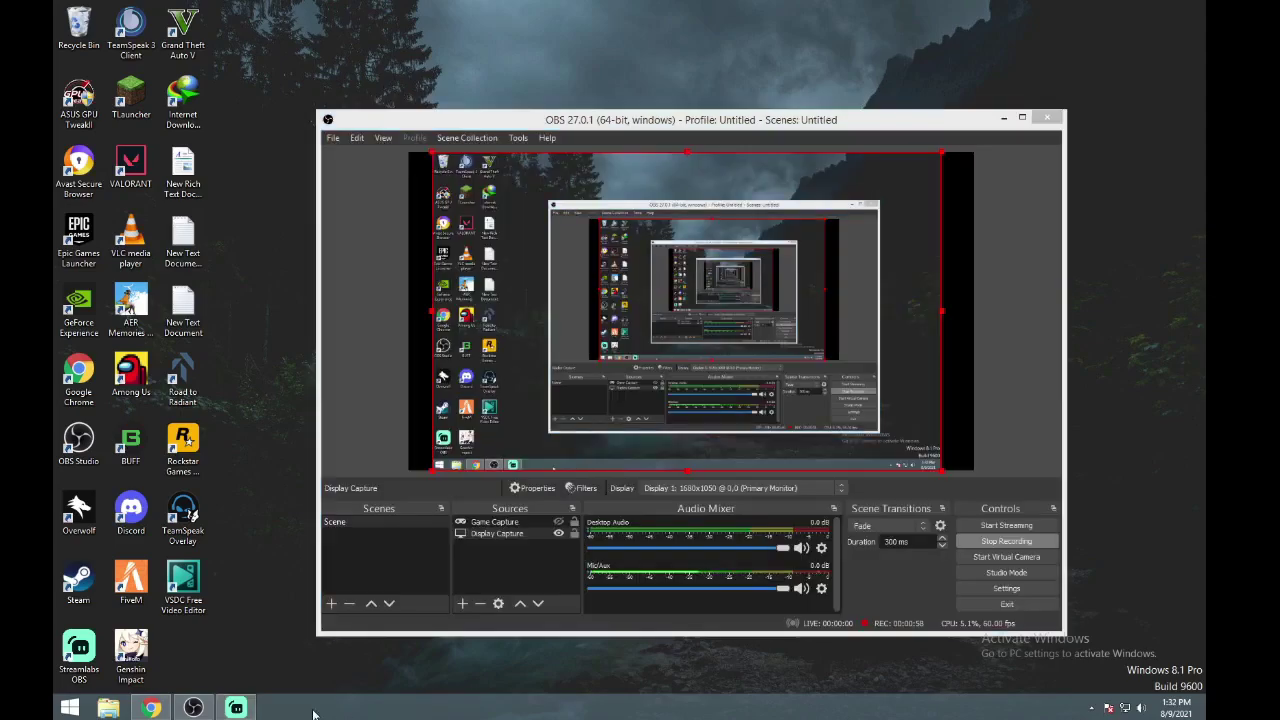
click(237, 708)
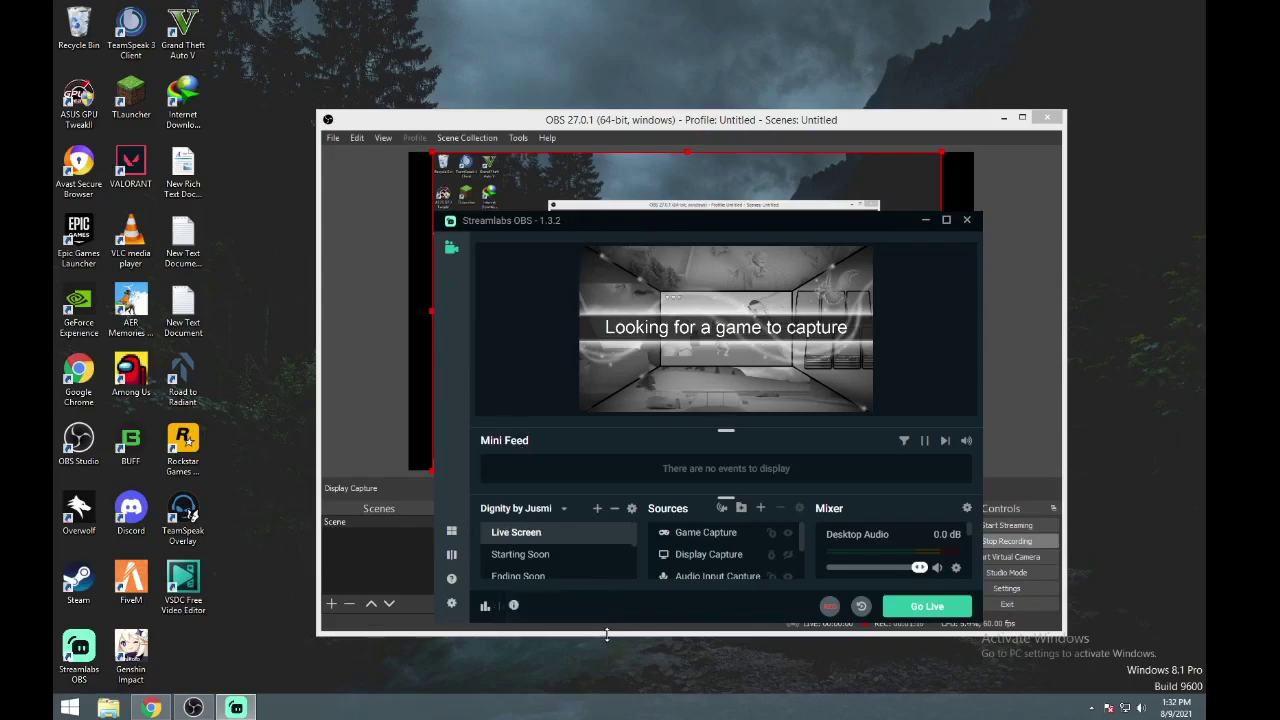
click(451, 604)
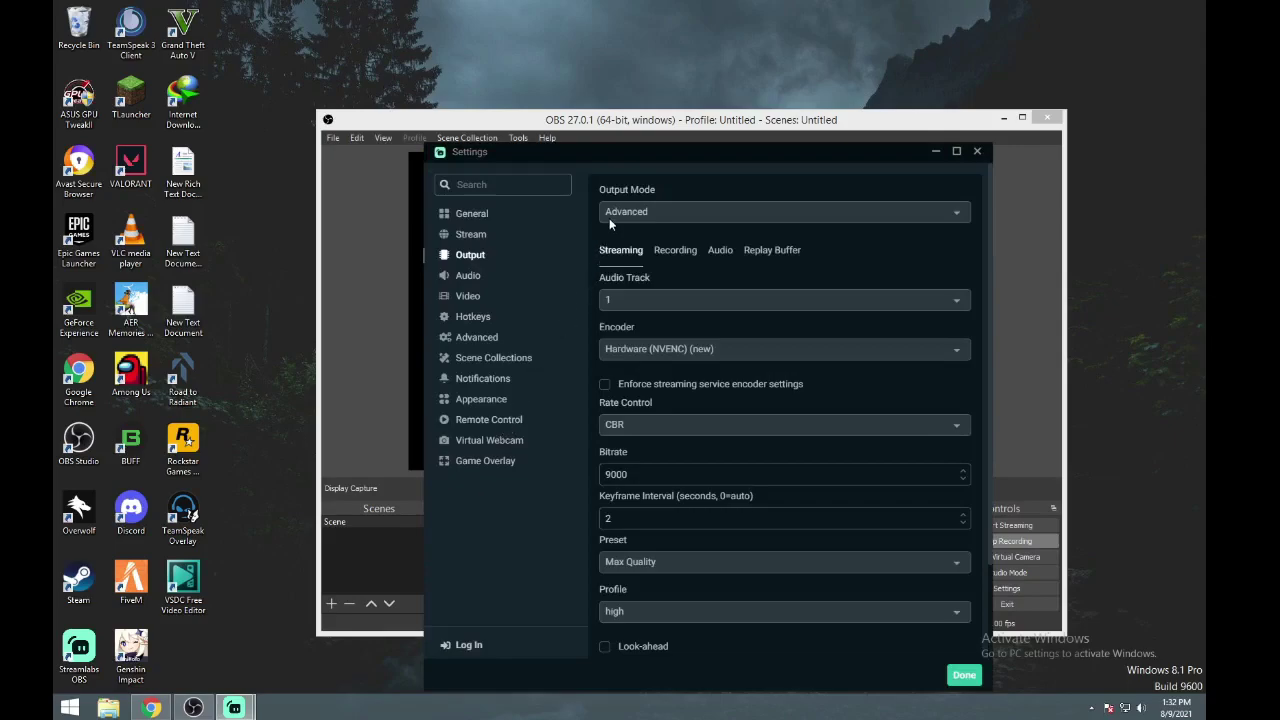
click(618, 300)
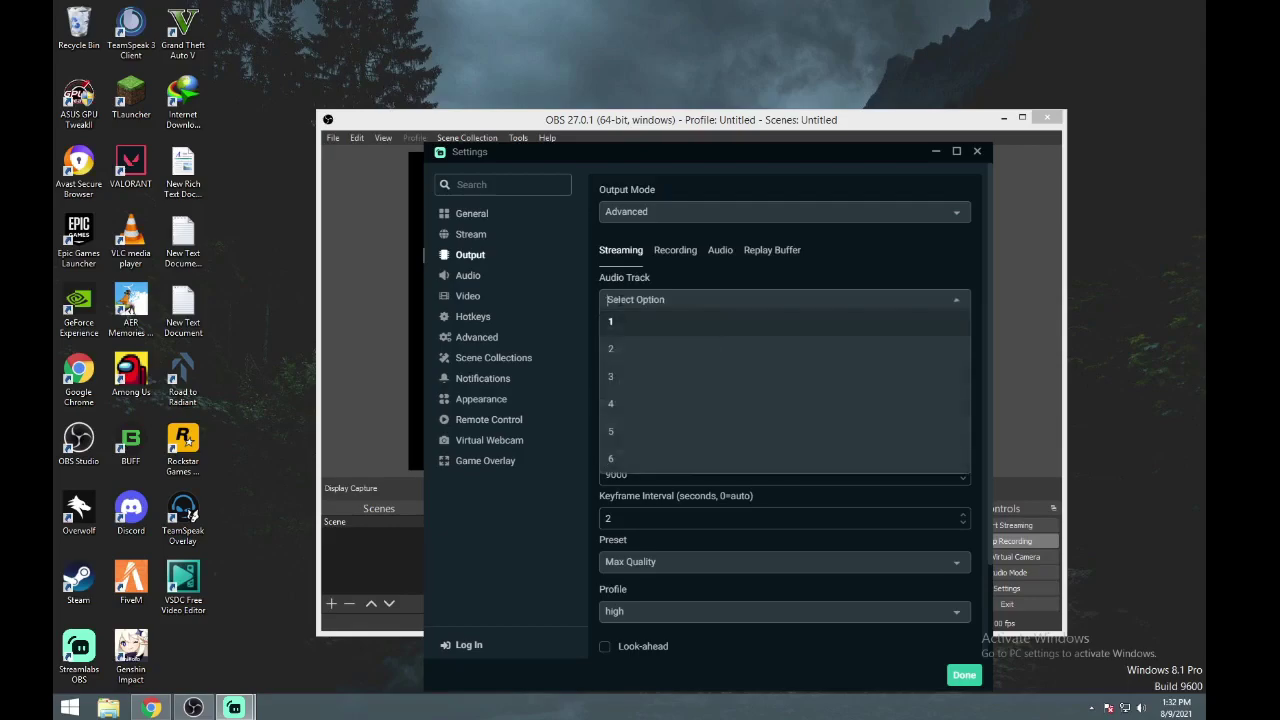
click(610, 321)
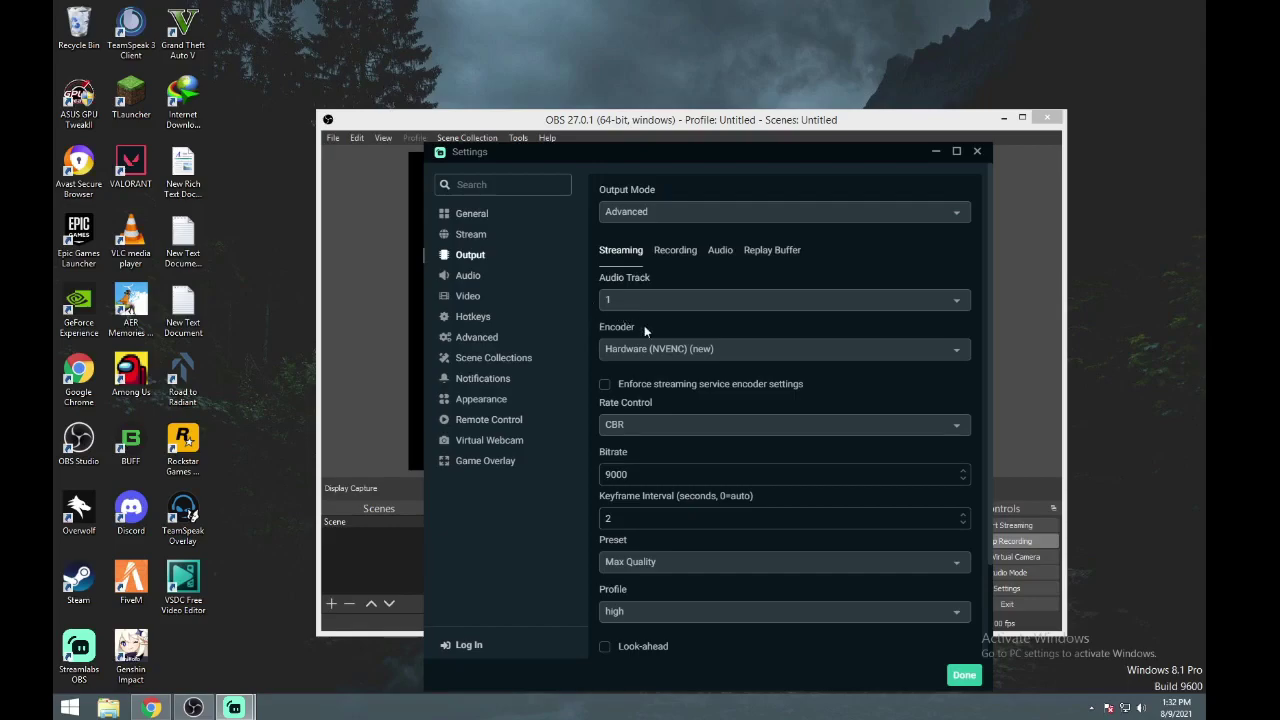
- Set the streaming encoder to Hardware (NVENC) (new) and the rate control to CBR
click(662, 349)
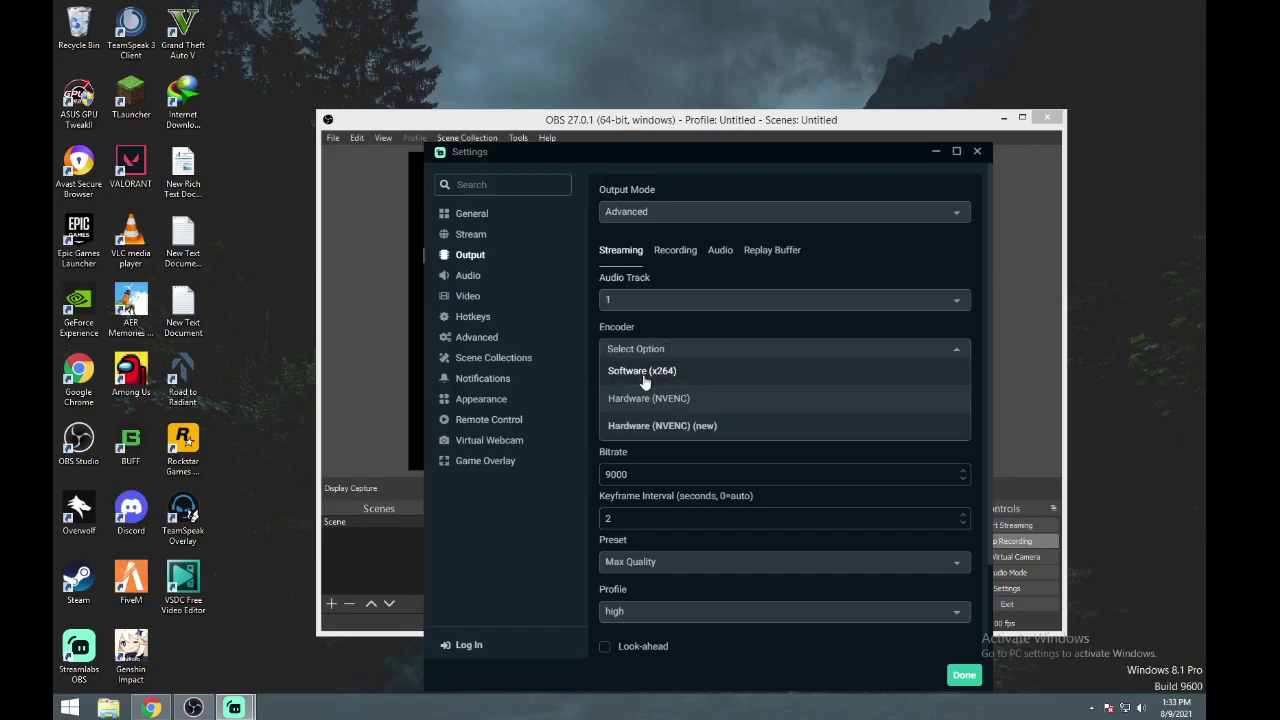
key(Down)
key(Down)
key(Return)
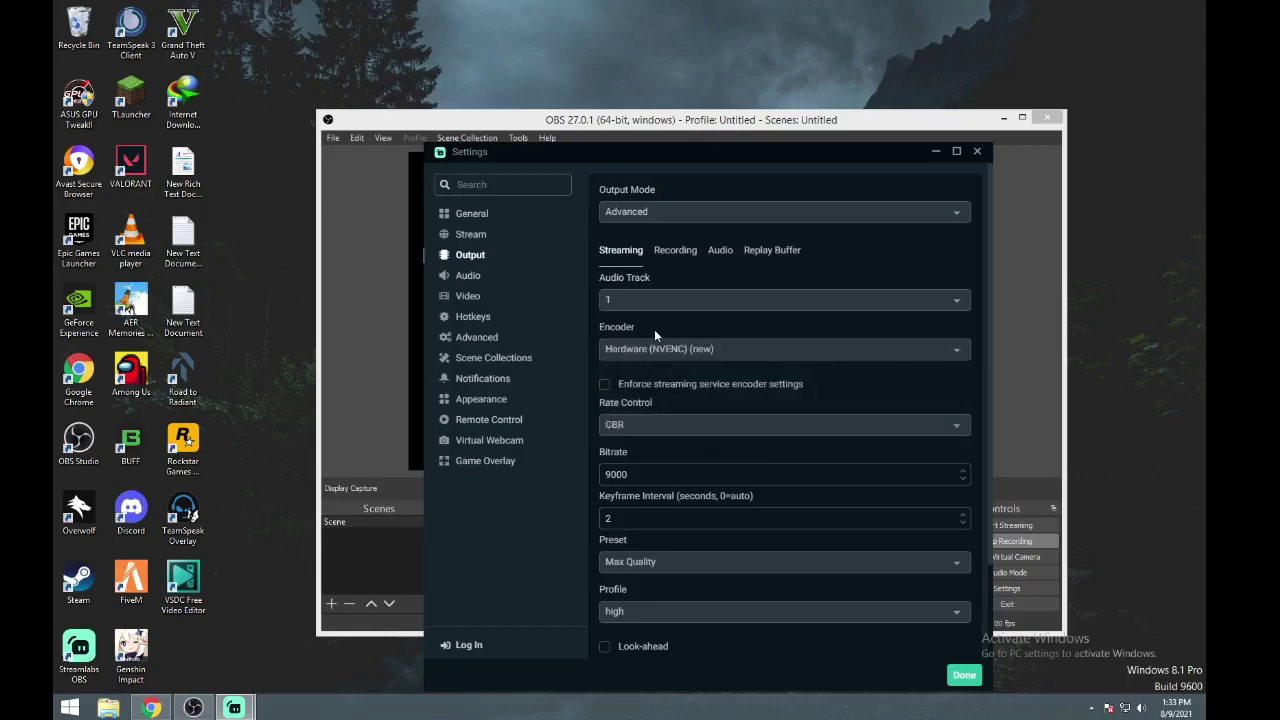
click(650, 350)
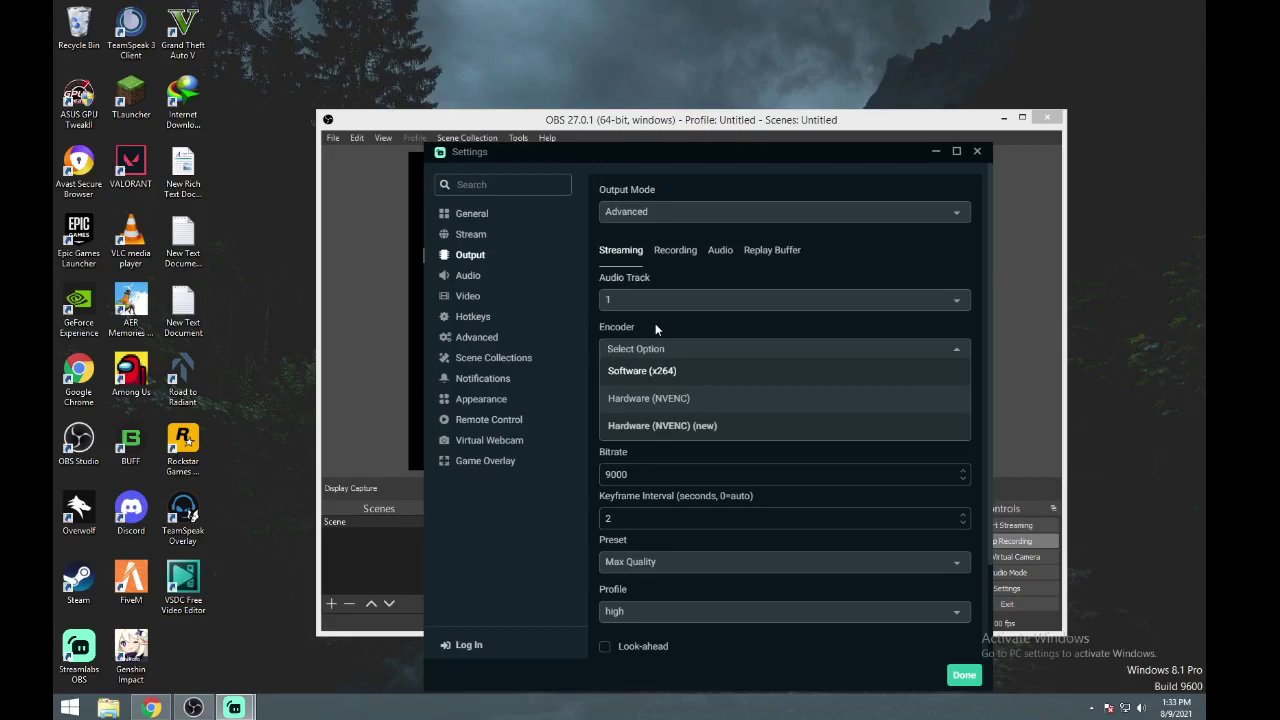
click(624, 428)
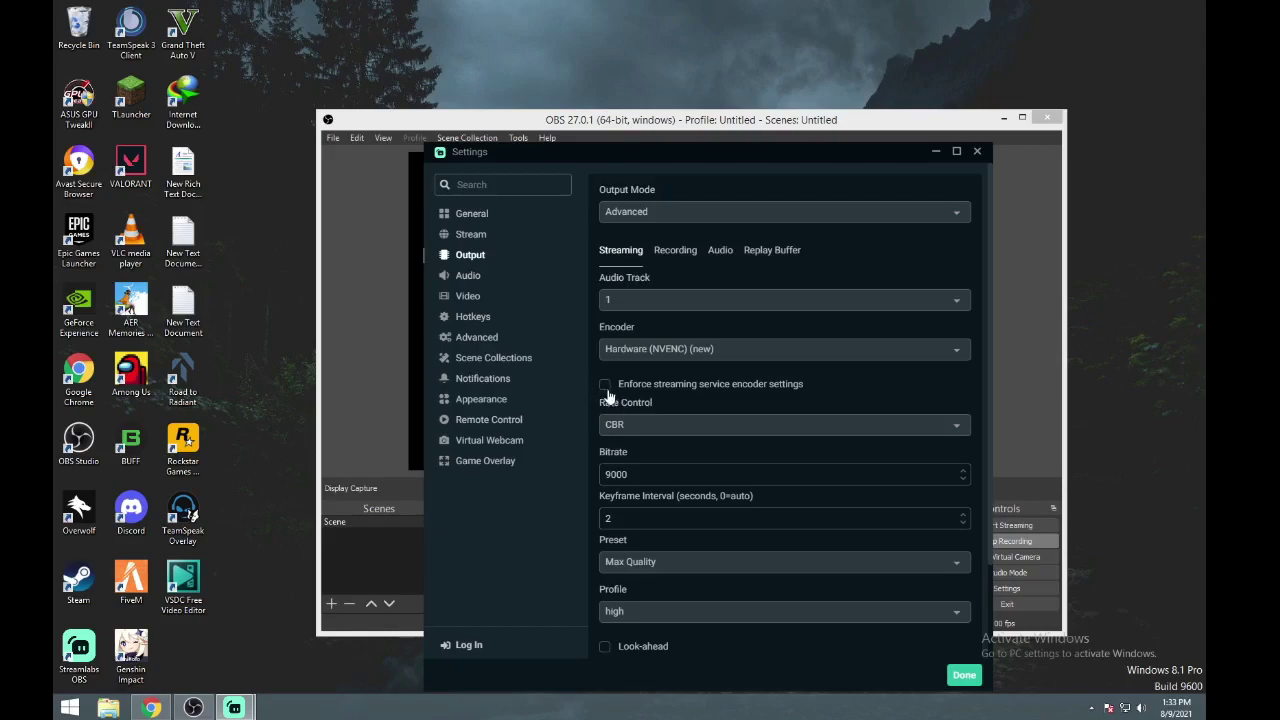
click(659, 428)
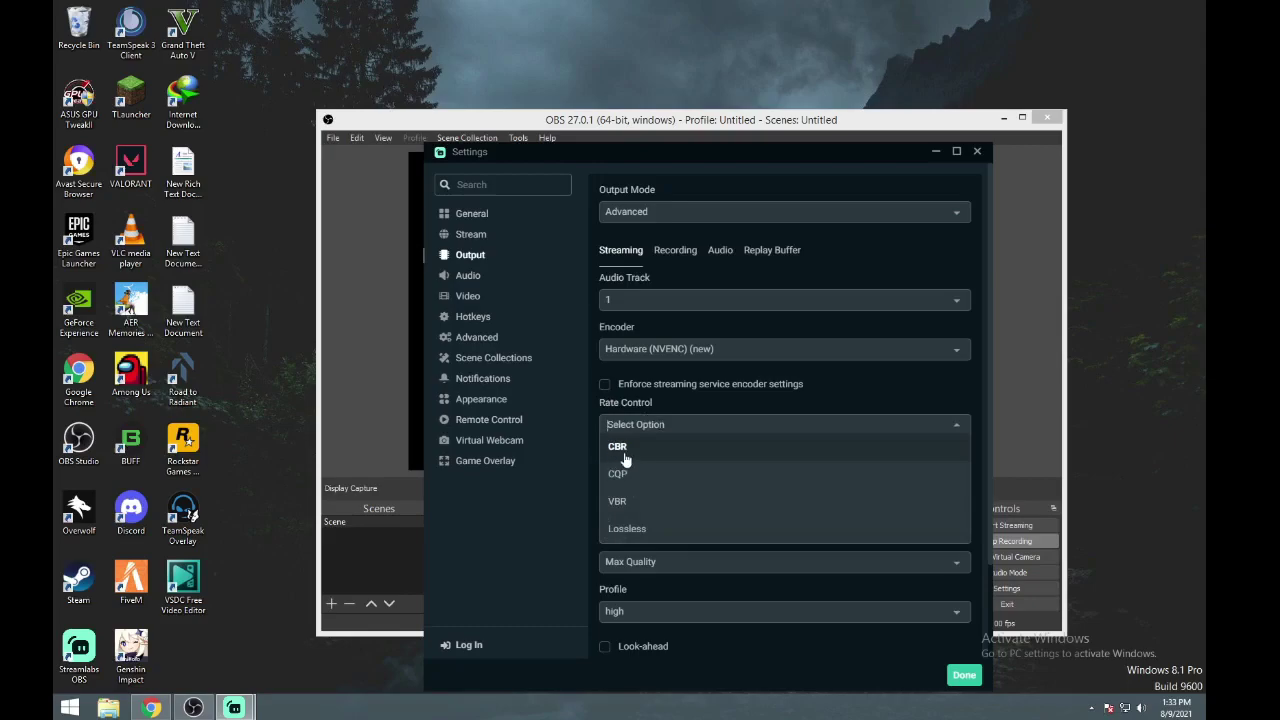
click(627, 452)
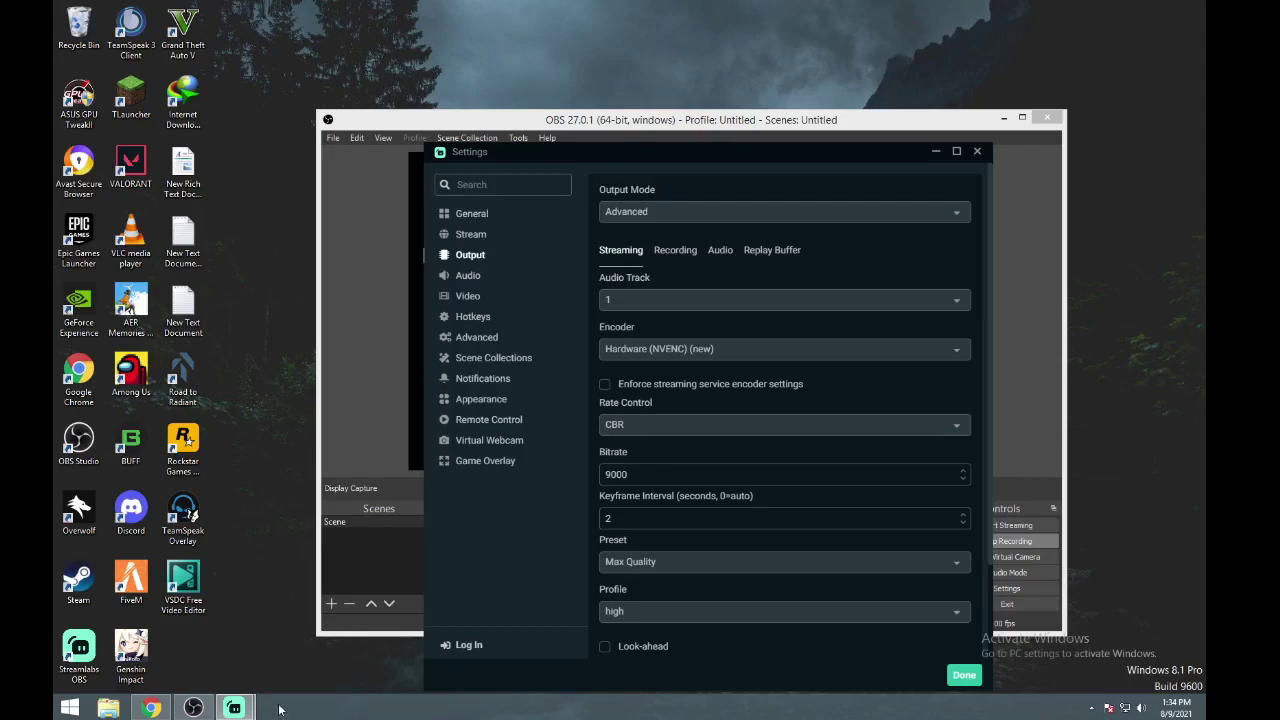
- Switch to Chrome and search Google for "bitrate for 1080 p" in a new tab
click(151, 708)
click(268, 20)
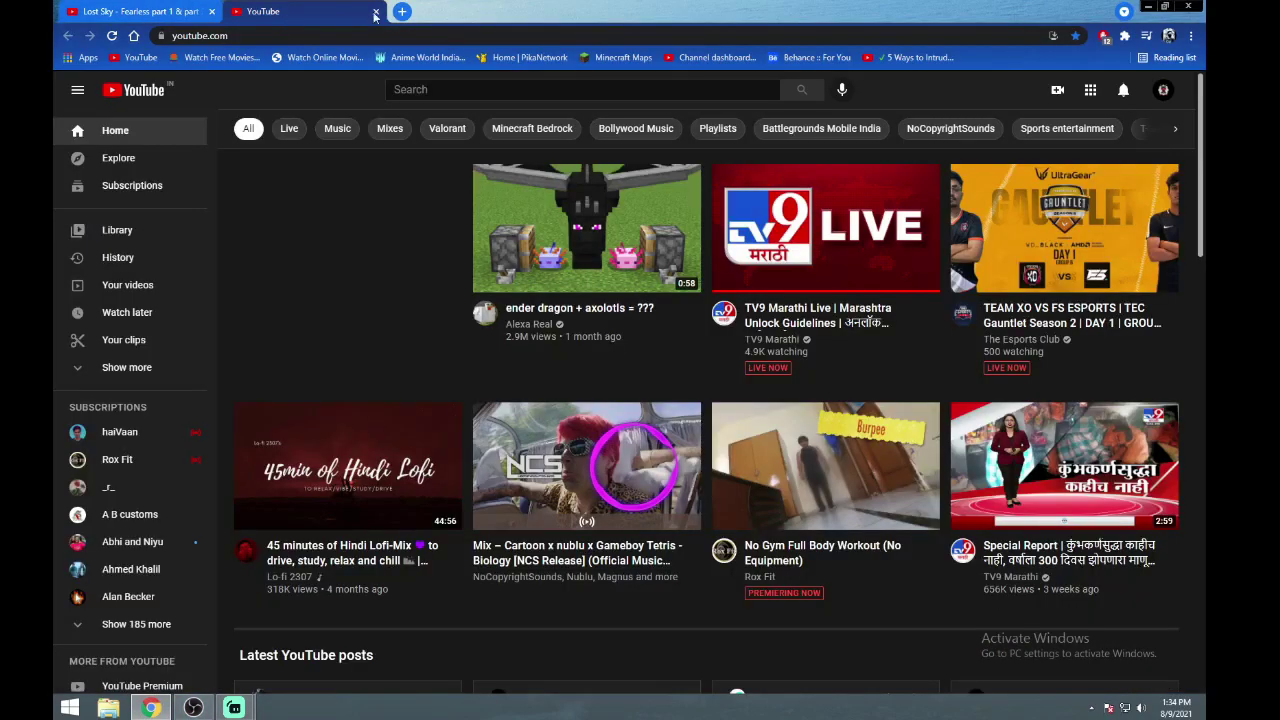
click(402, 11)
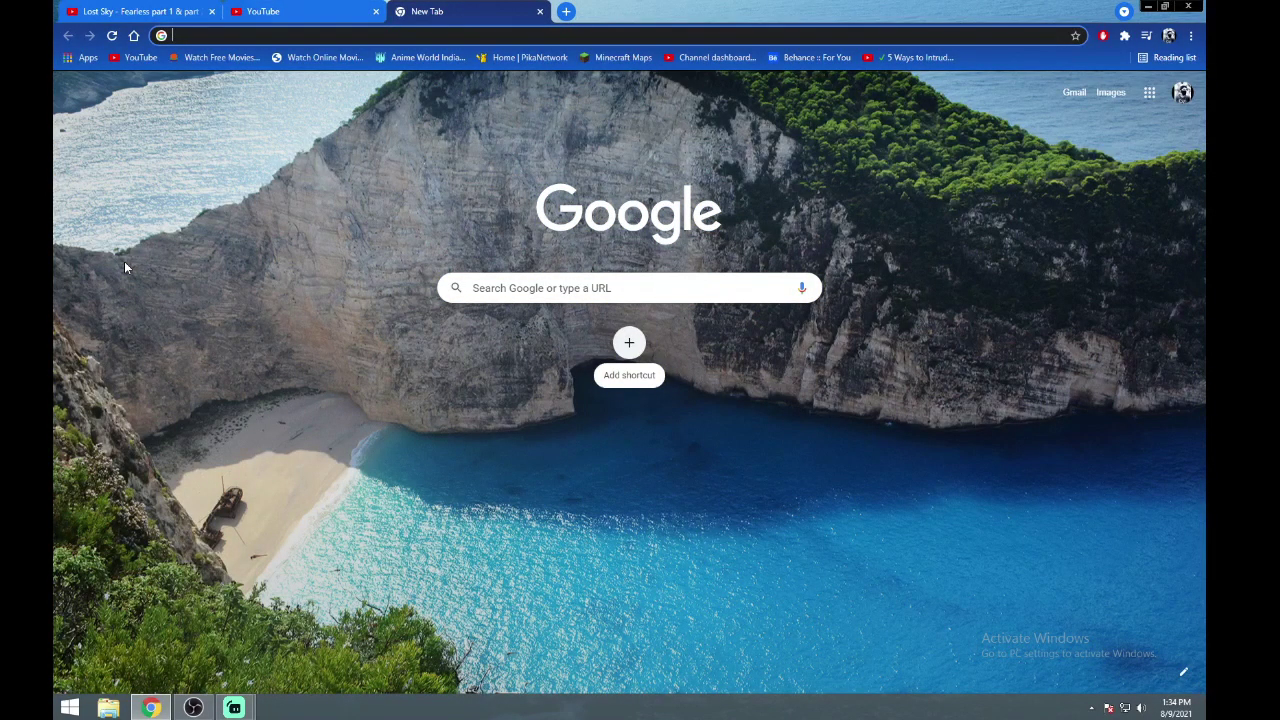
text(bit)
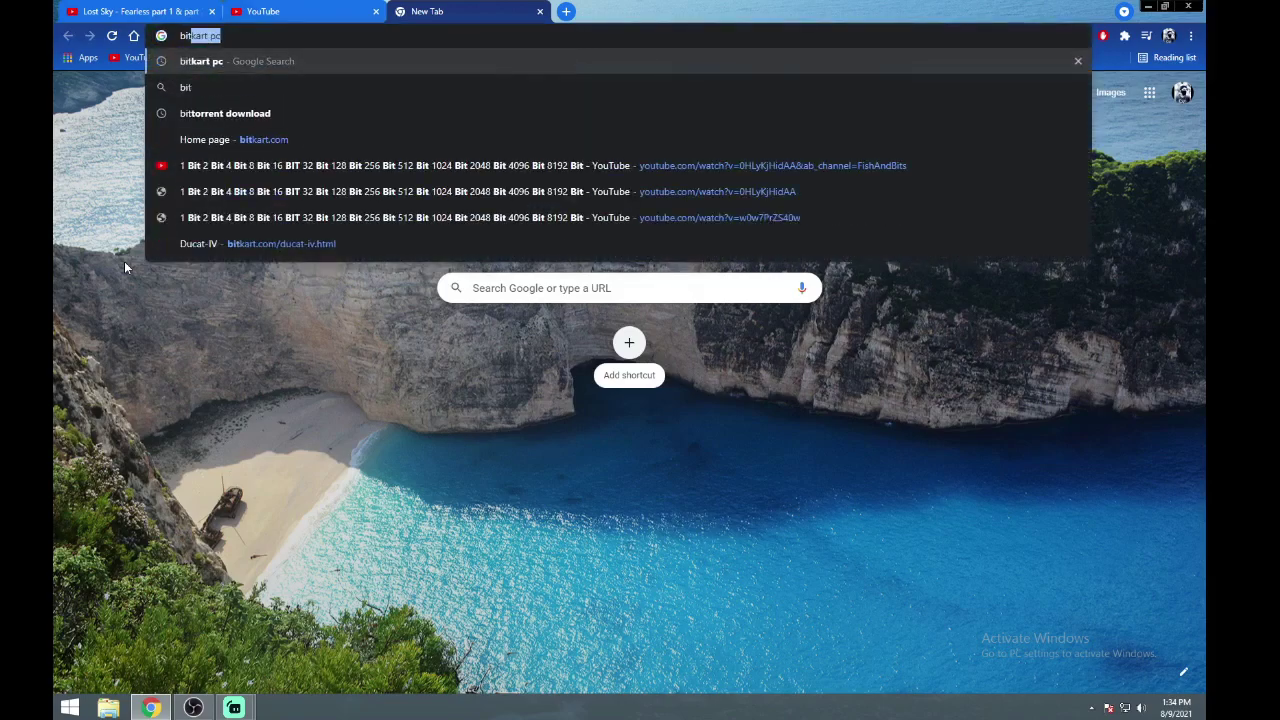
text(rate for )
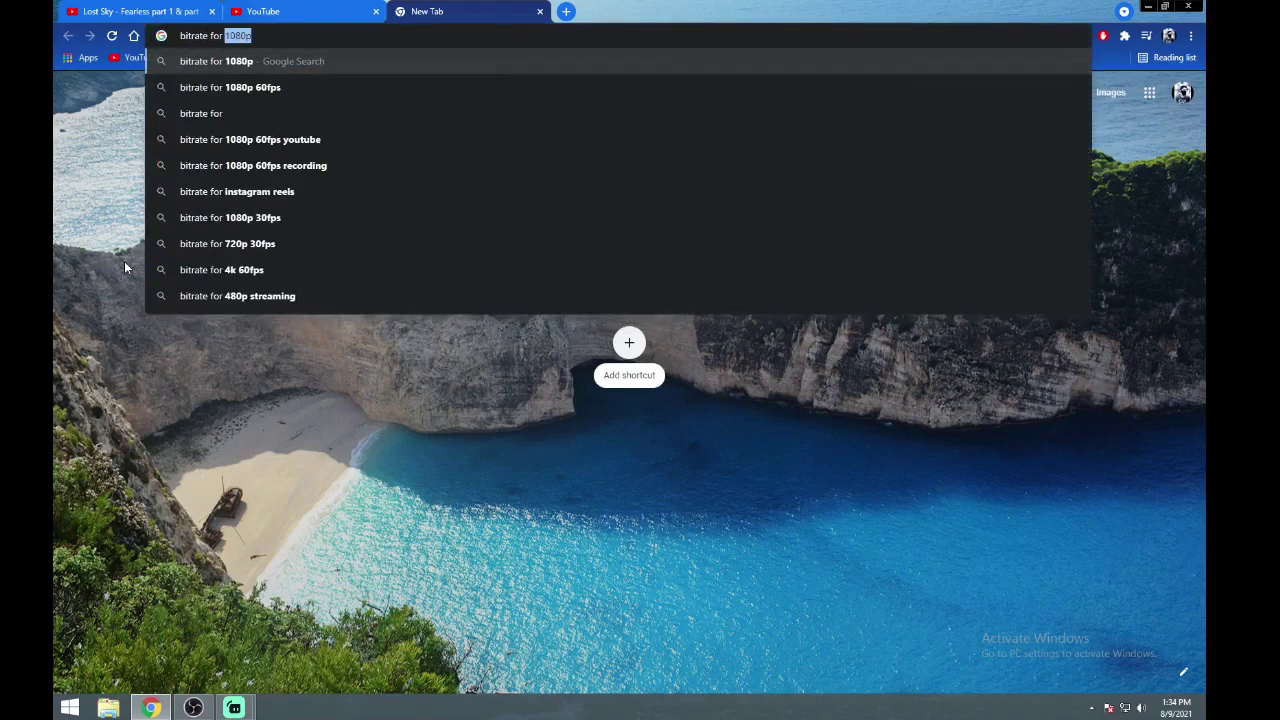
text(1080 p)
key(Return)
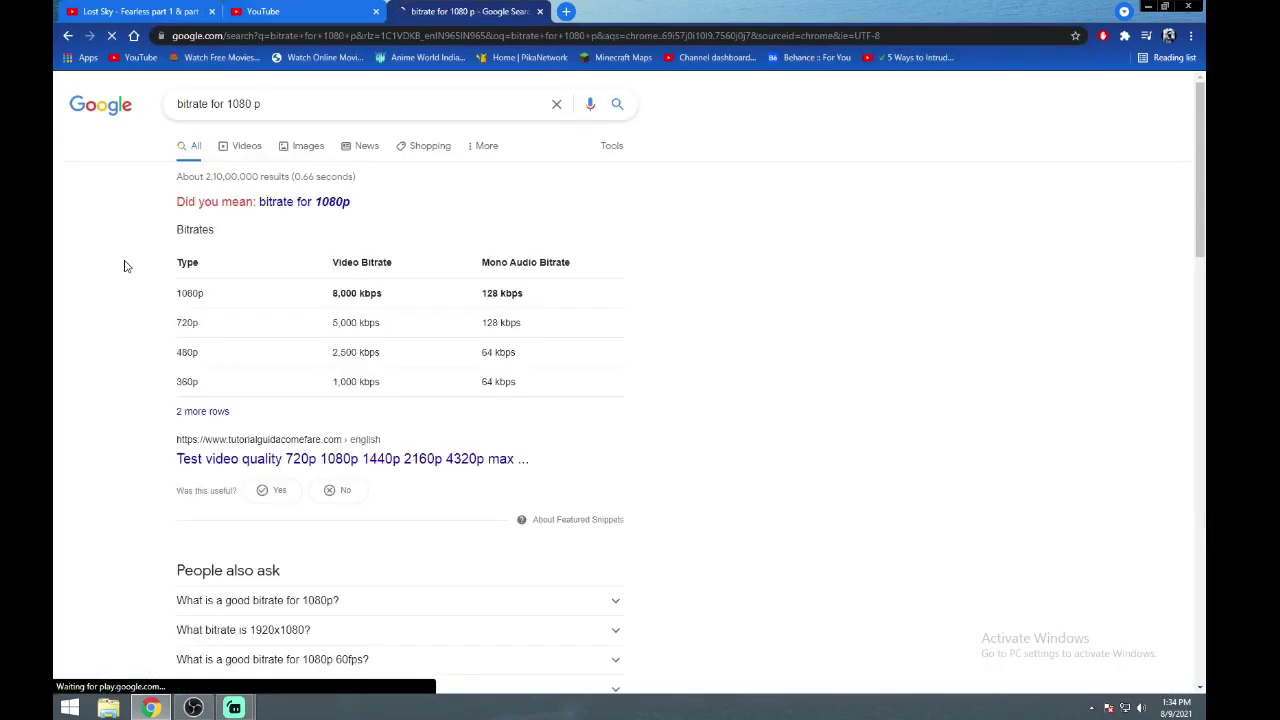
- Examine the recommended video bitrates for 1080p and 720p, and close the search page to return to the streaming settings
drag(331, 293, 393, 300)
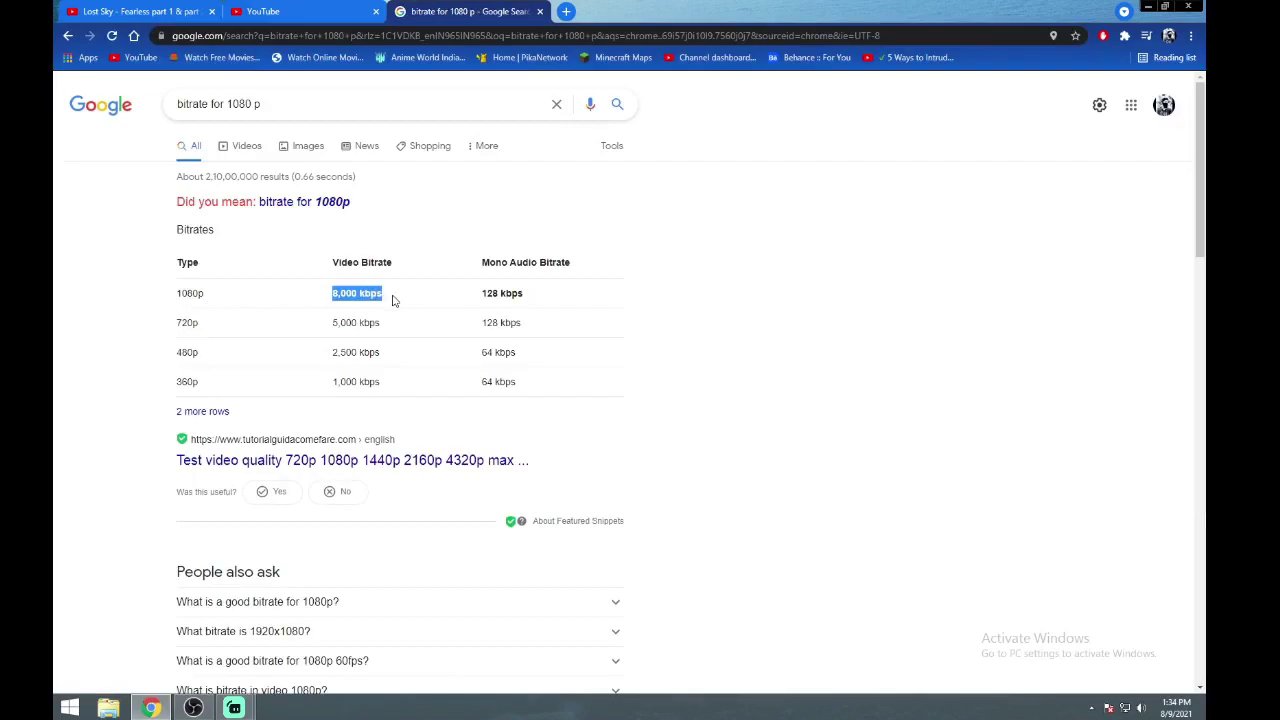
click(561, 304)
drag(323, 323, 400, 334)
click(298, 610)
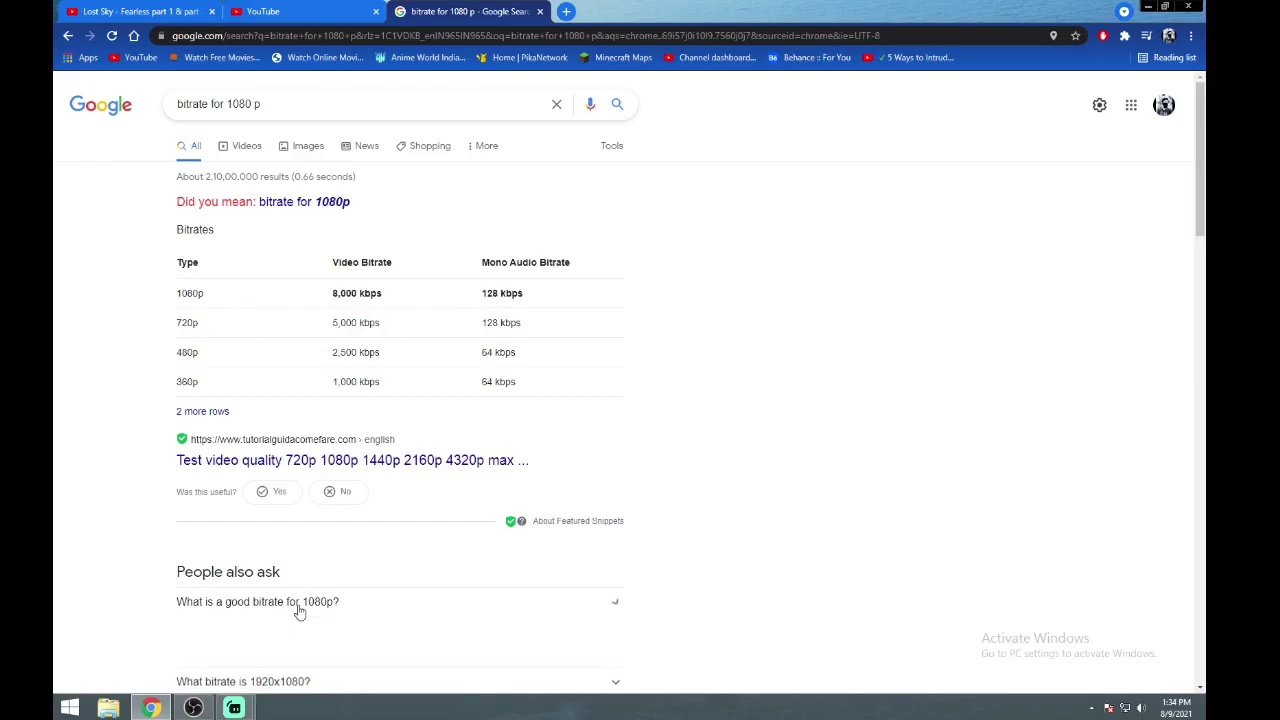
scroll(305, 608, down, 2)
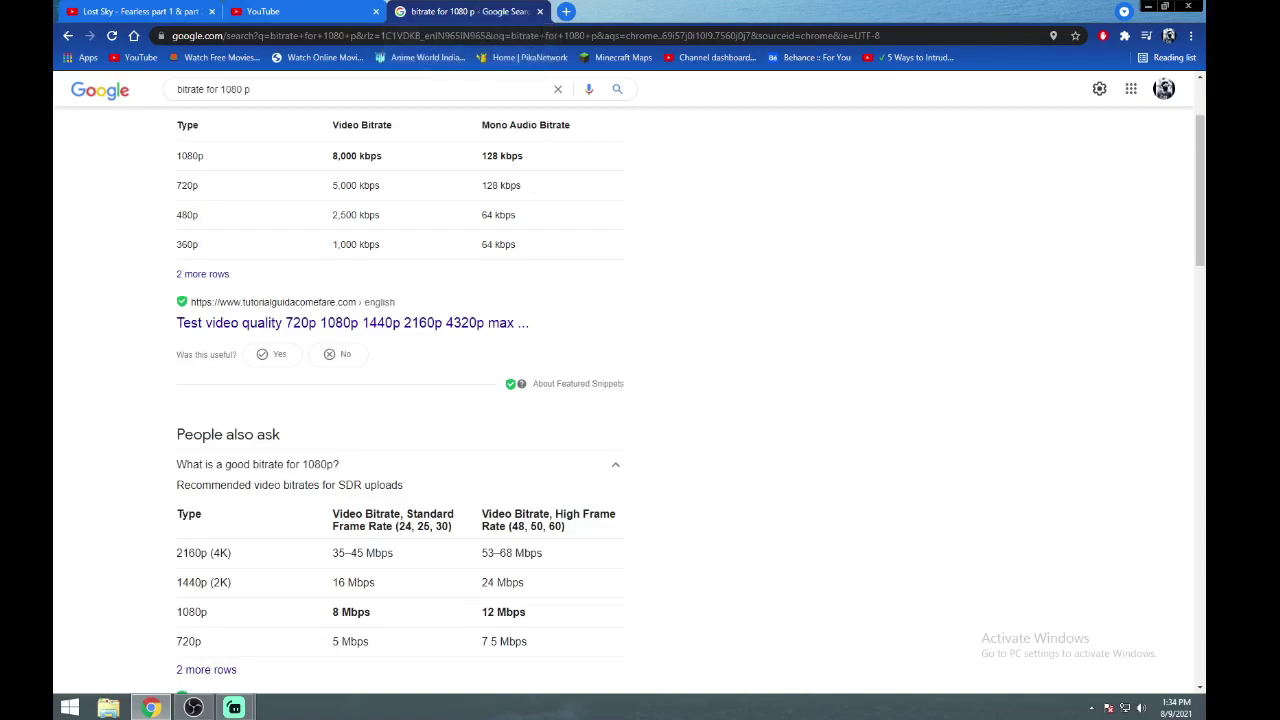
click(540, 11)
click(1147, 6)
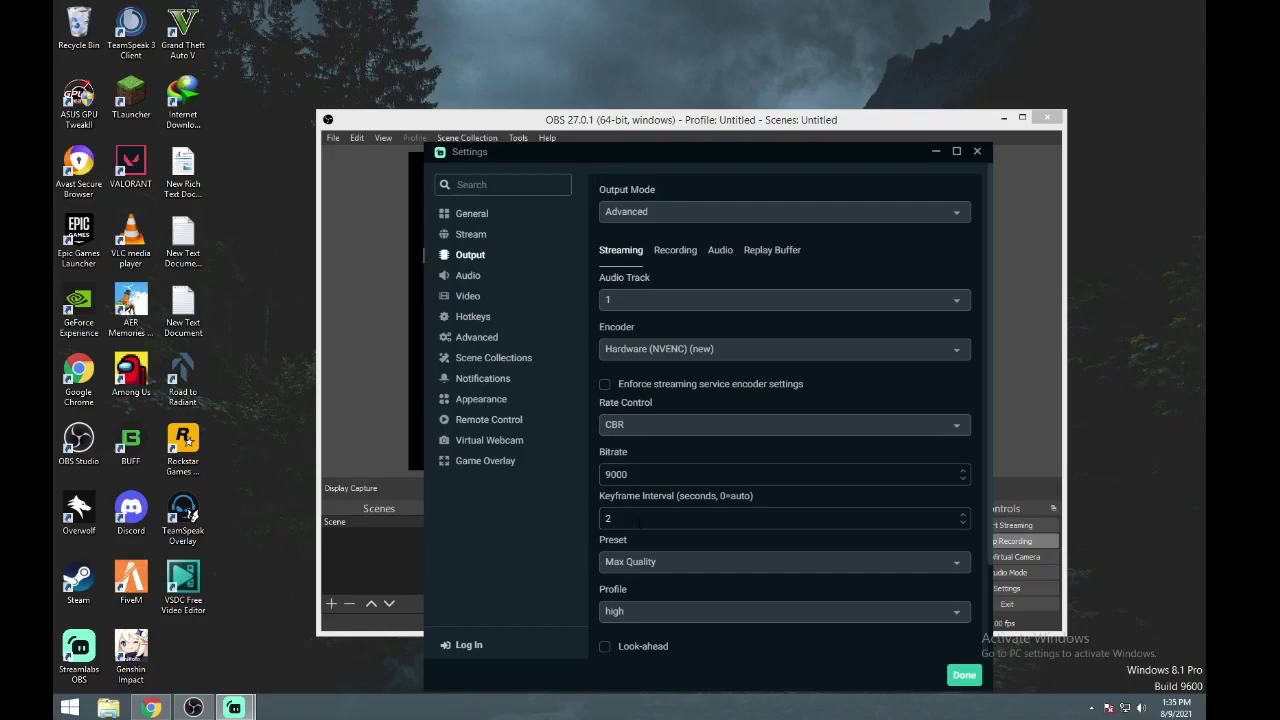
- Set the streaming encoder preset to Max Quality
scroll(645, 525, down, 2)
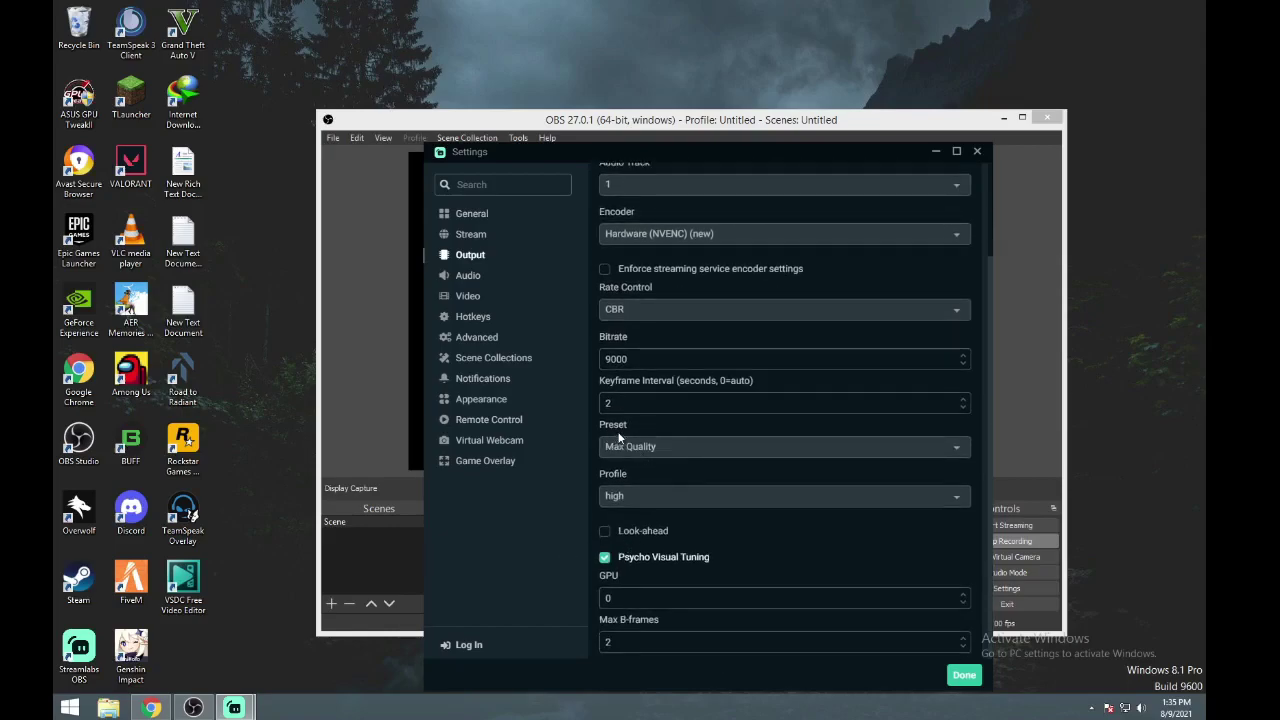
click(631, 451)
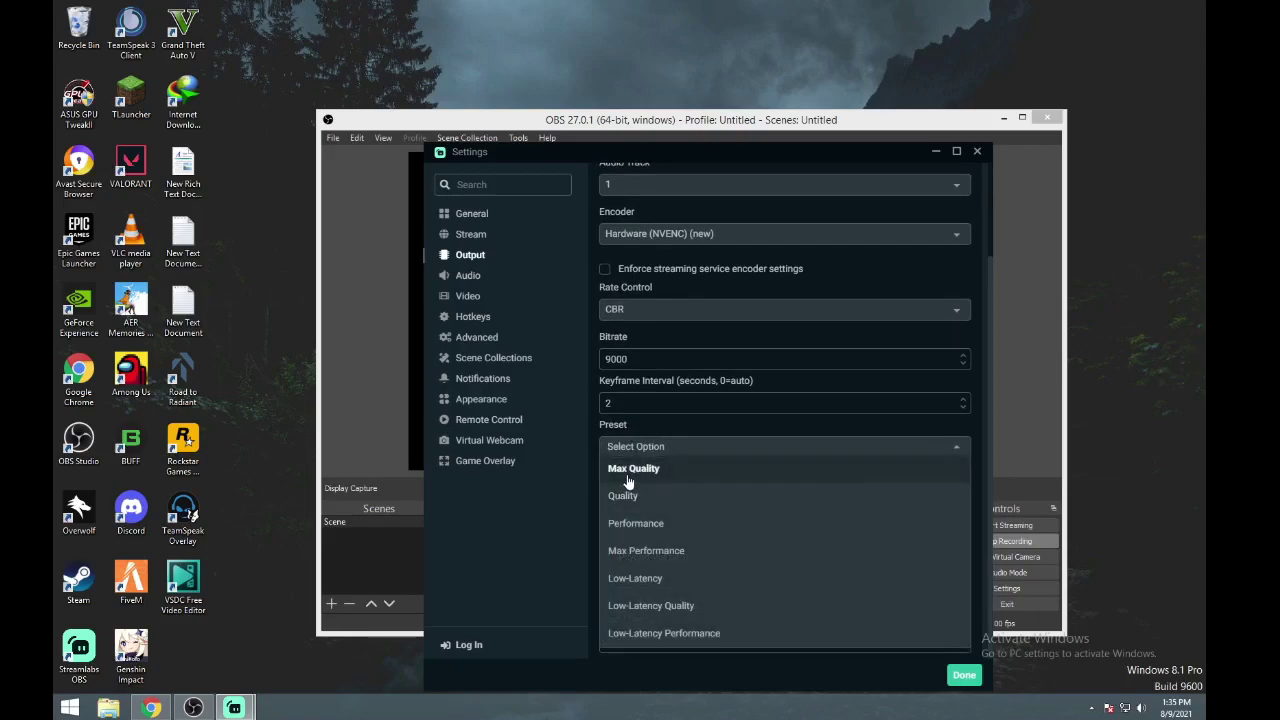
click(628, 469)
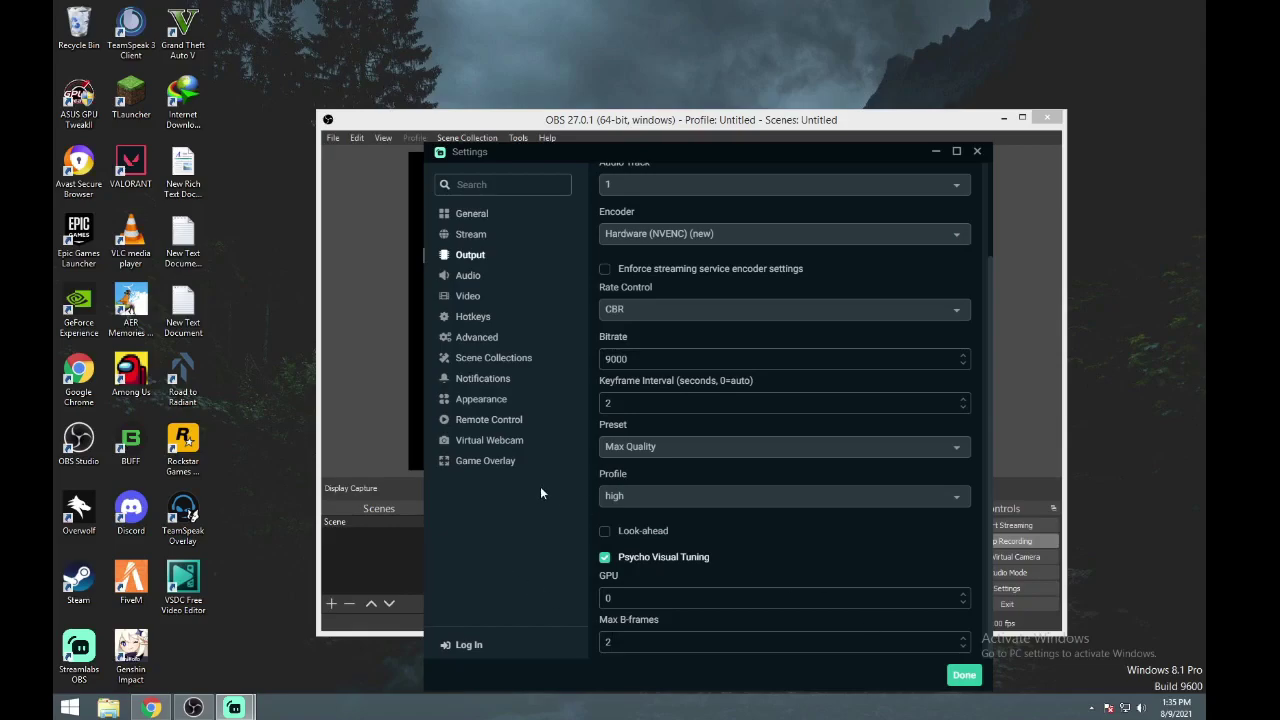
- Set the base (canvas) resolution to 1280x720 in the video settings
click(468, 300)
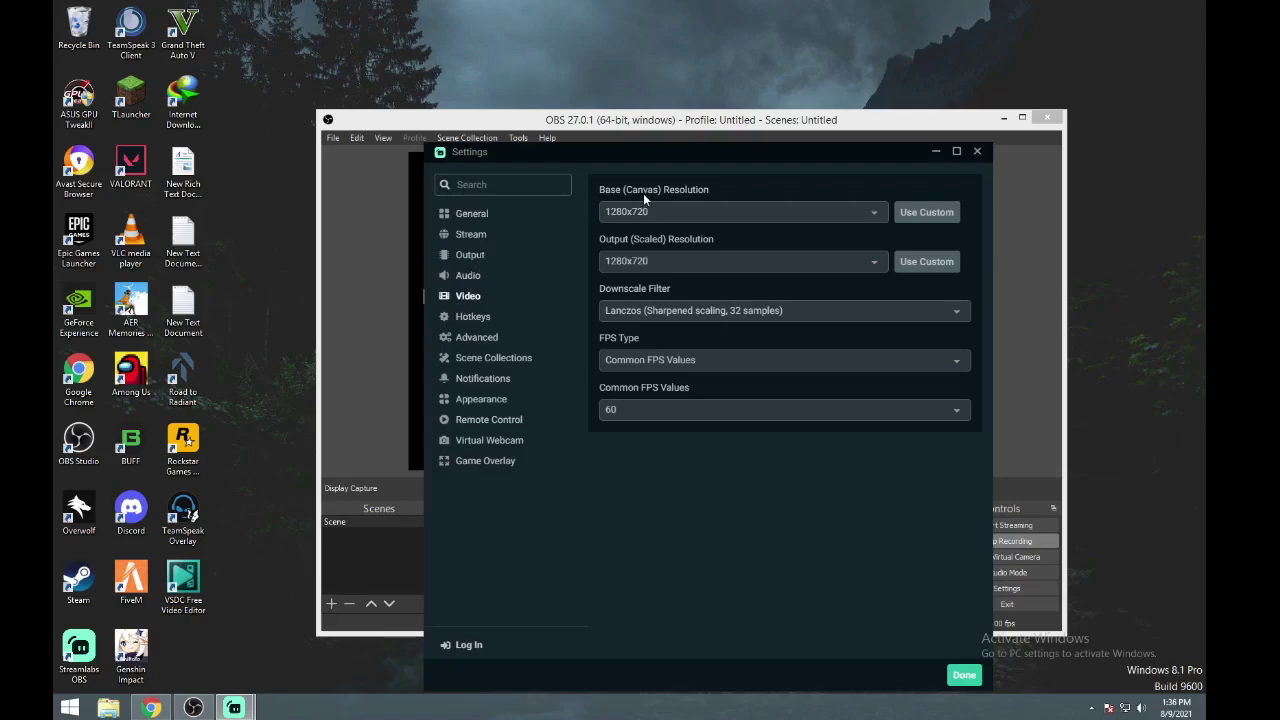
click(872, 214)
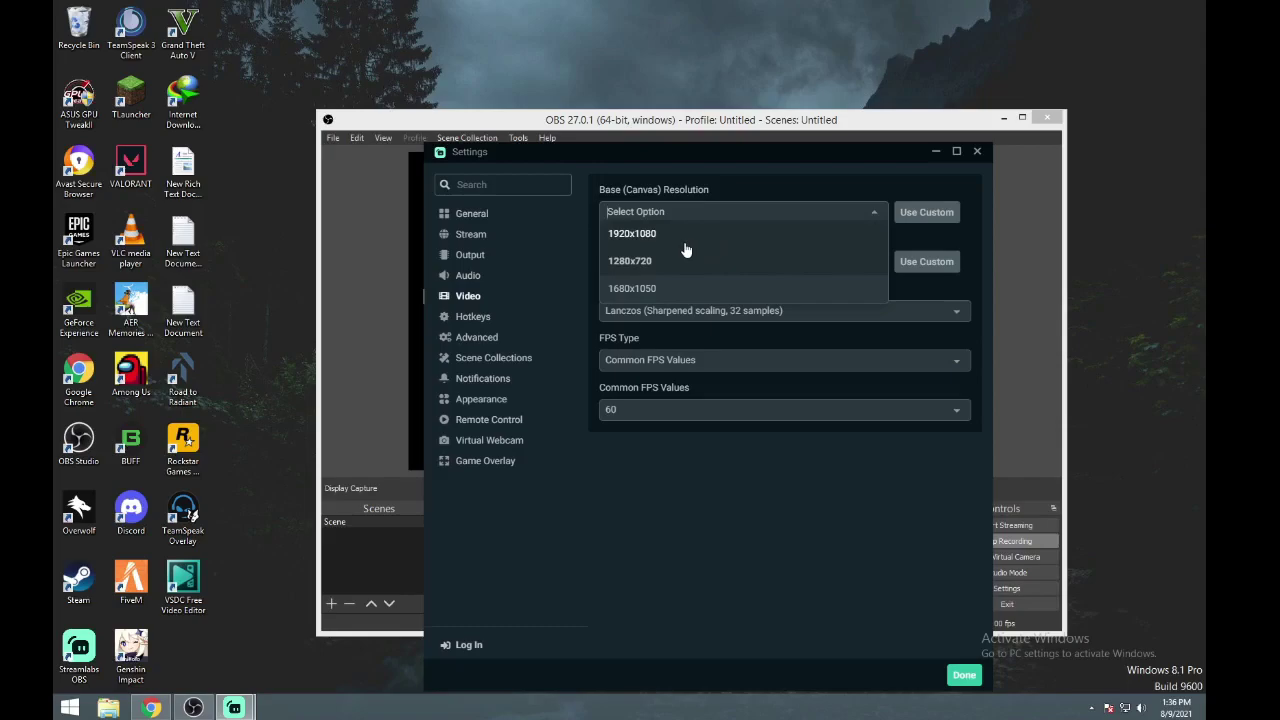
click(626, 272)
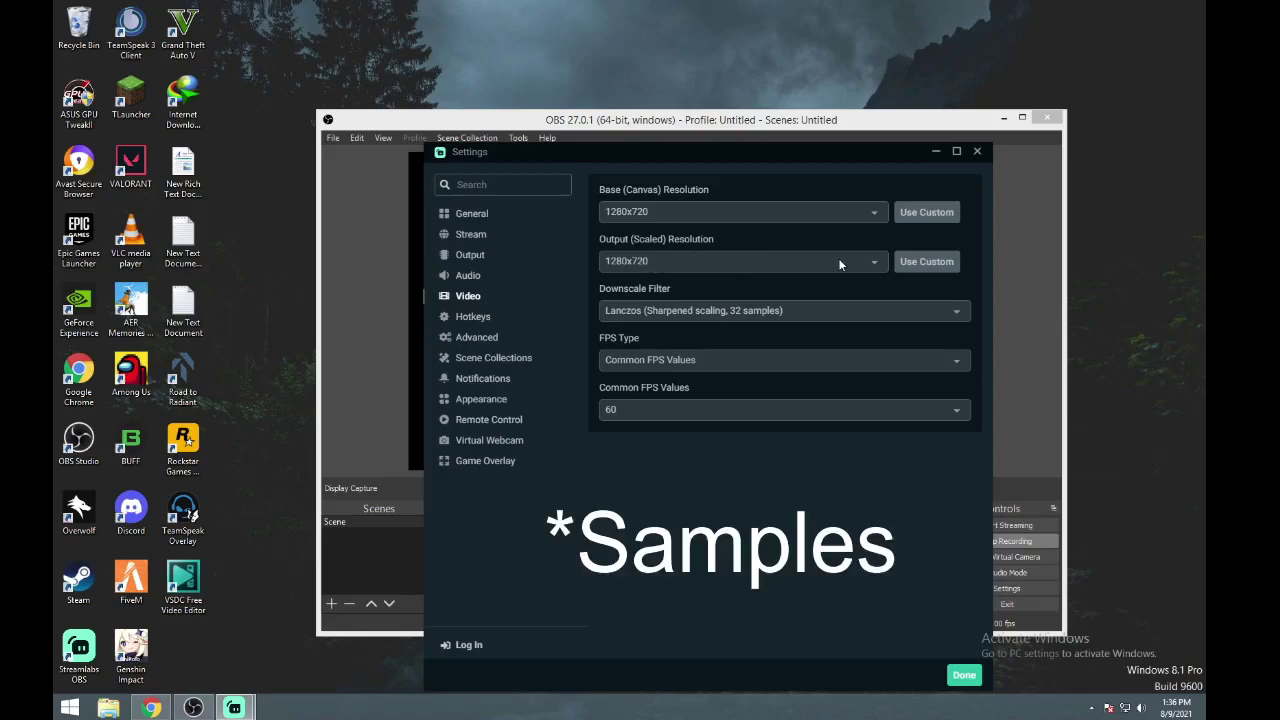
- Check the available downscale filters and common FPS values, and confirm the settings
click(666, 310)
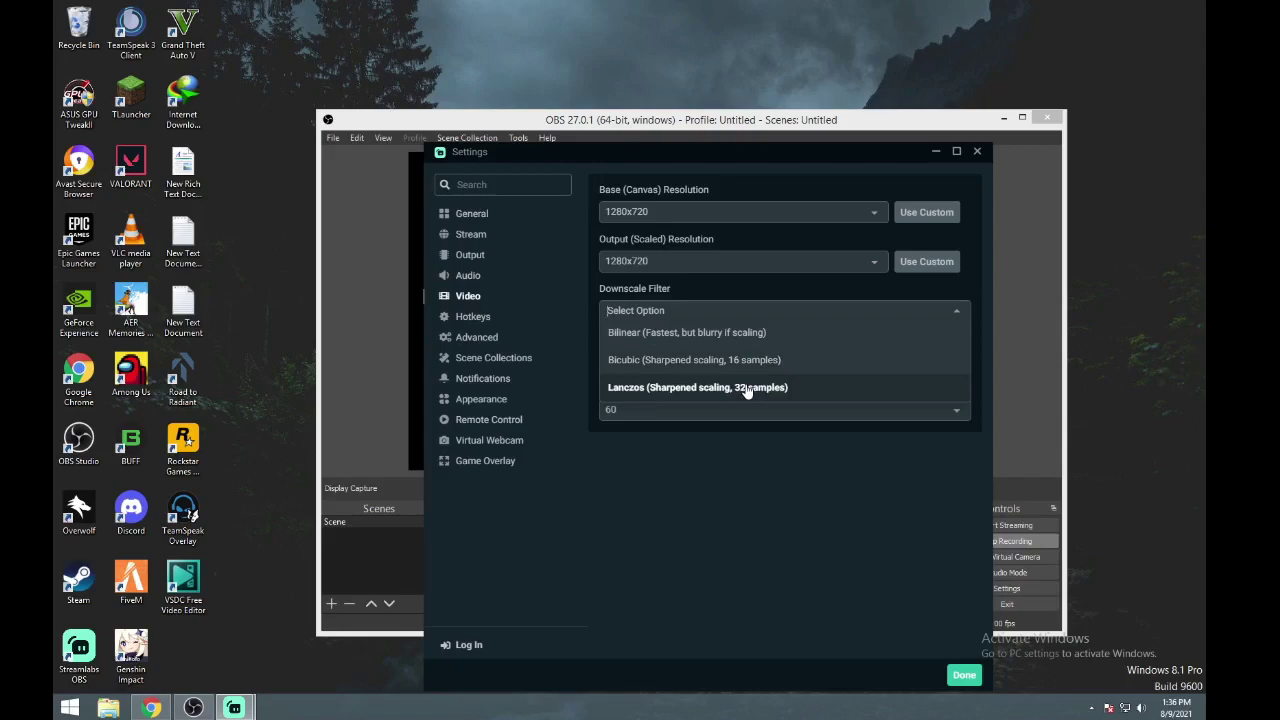
click(580, 309)
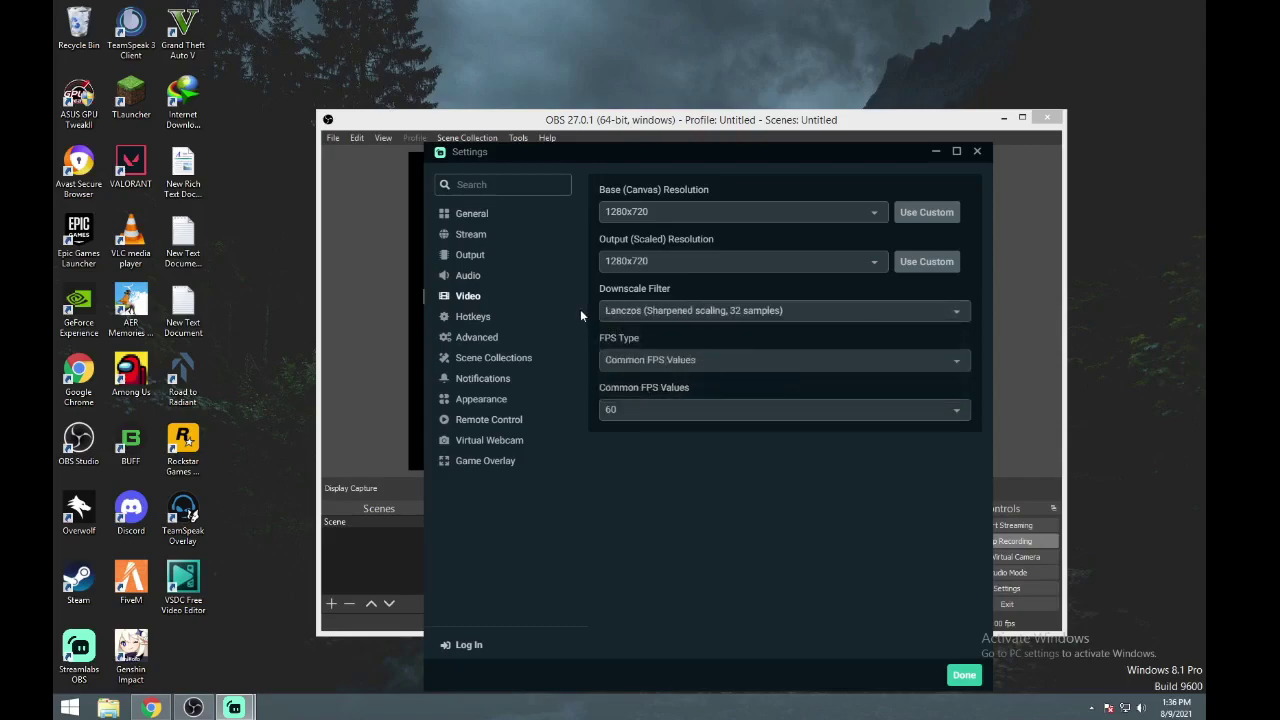
click(622, 413)
click(562, 558)
click(964, 675)
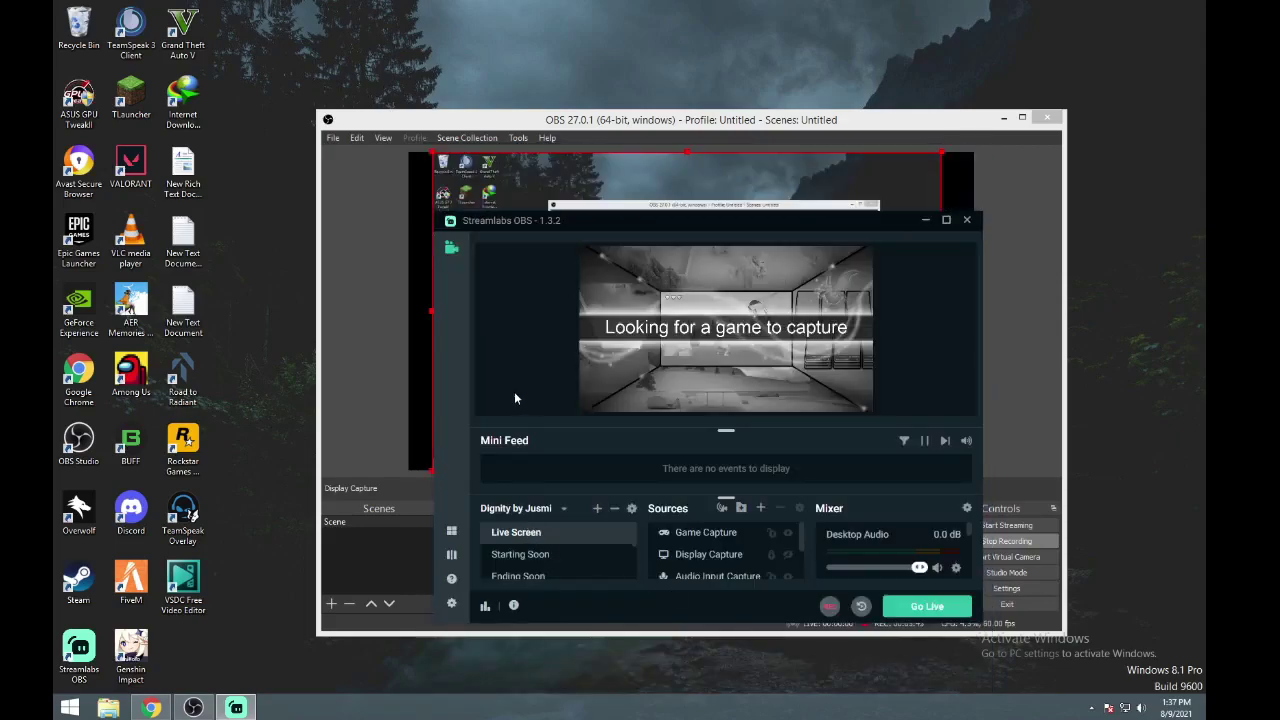
- Reopen the Streamlabs OBS output settings, review the streaming encoder options and close the settings
click(355, 341)
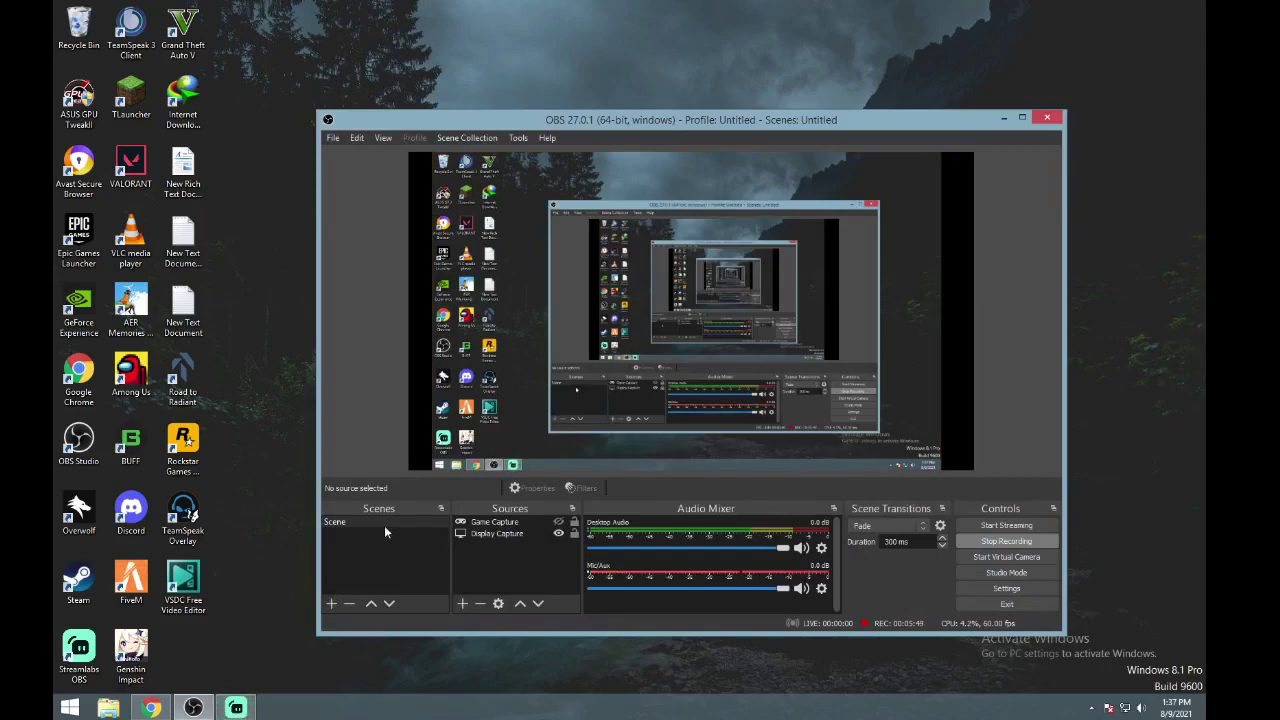
click(236, 708)
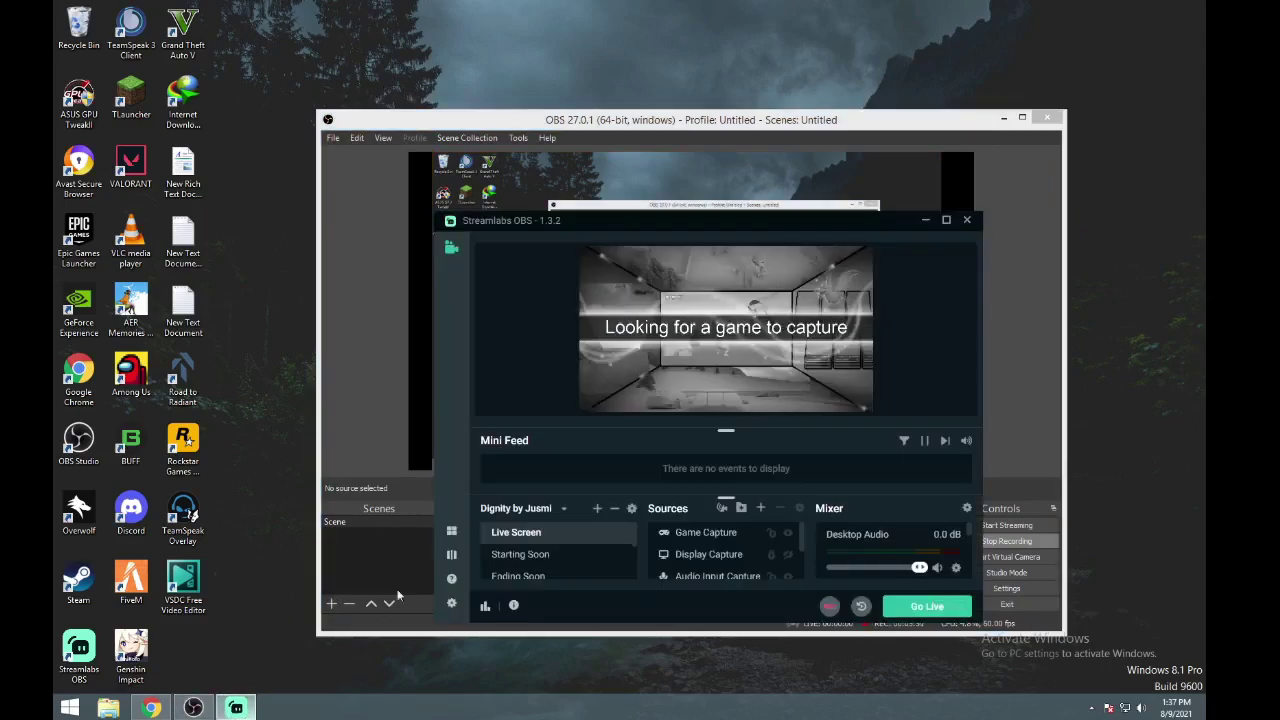
click(454, 605)
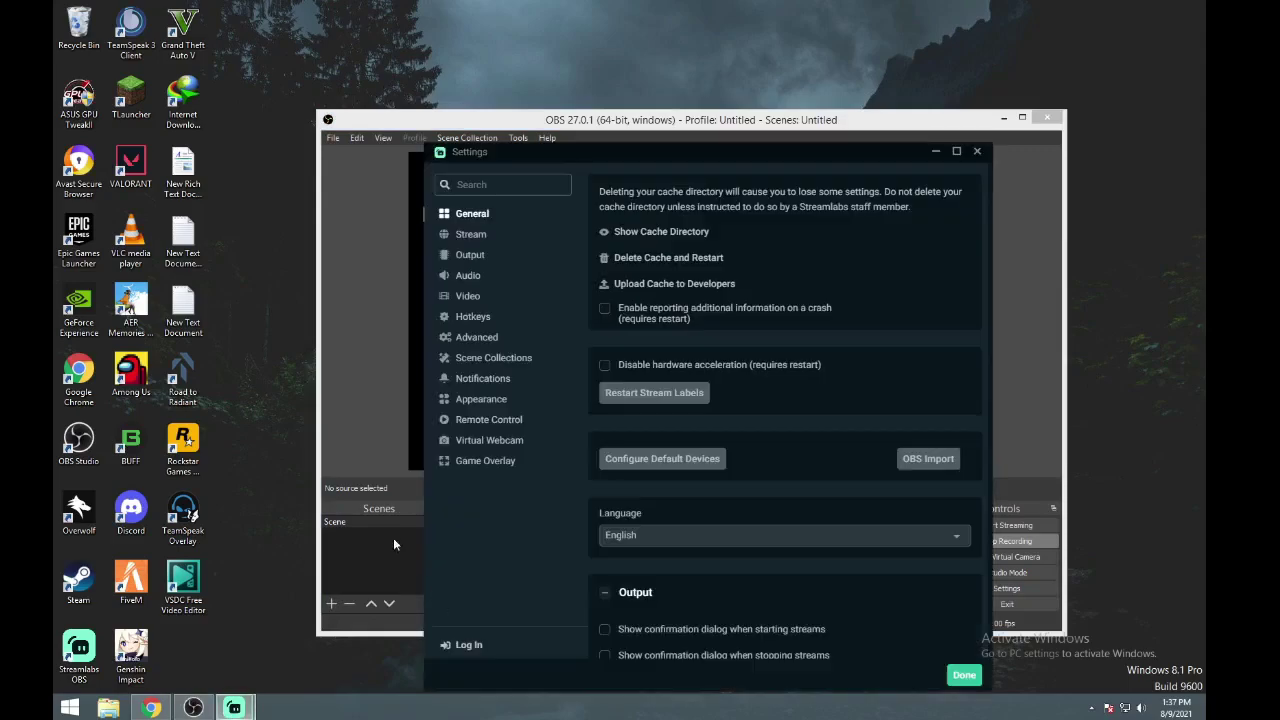
click(472, 254)
scroll(638, 498, down, 3)
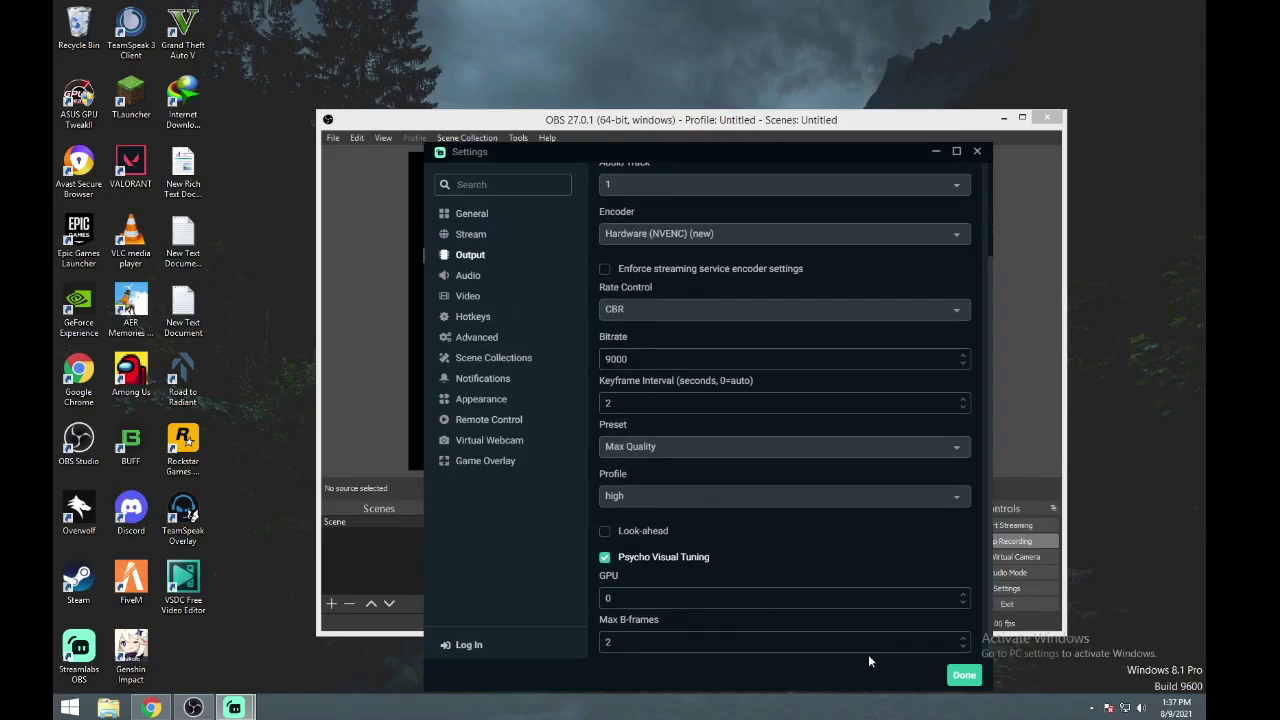
click(958, 675)
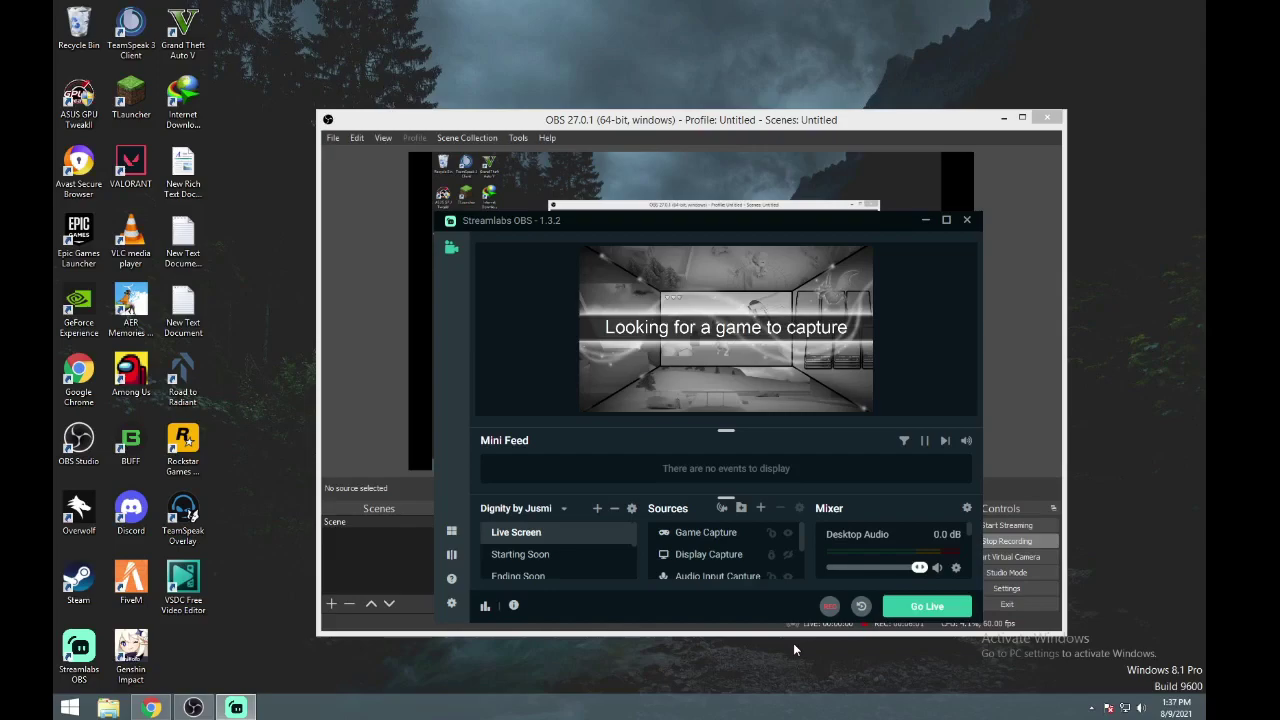
- Switch to YouTube in Chrome and open YouTube Studio for the signed-in channel
click(385, 446)
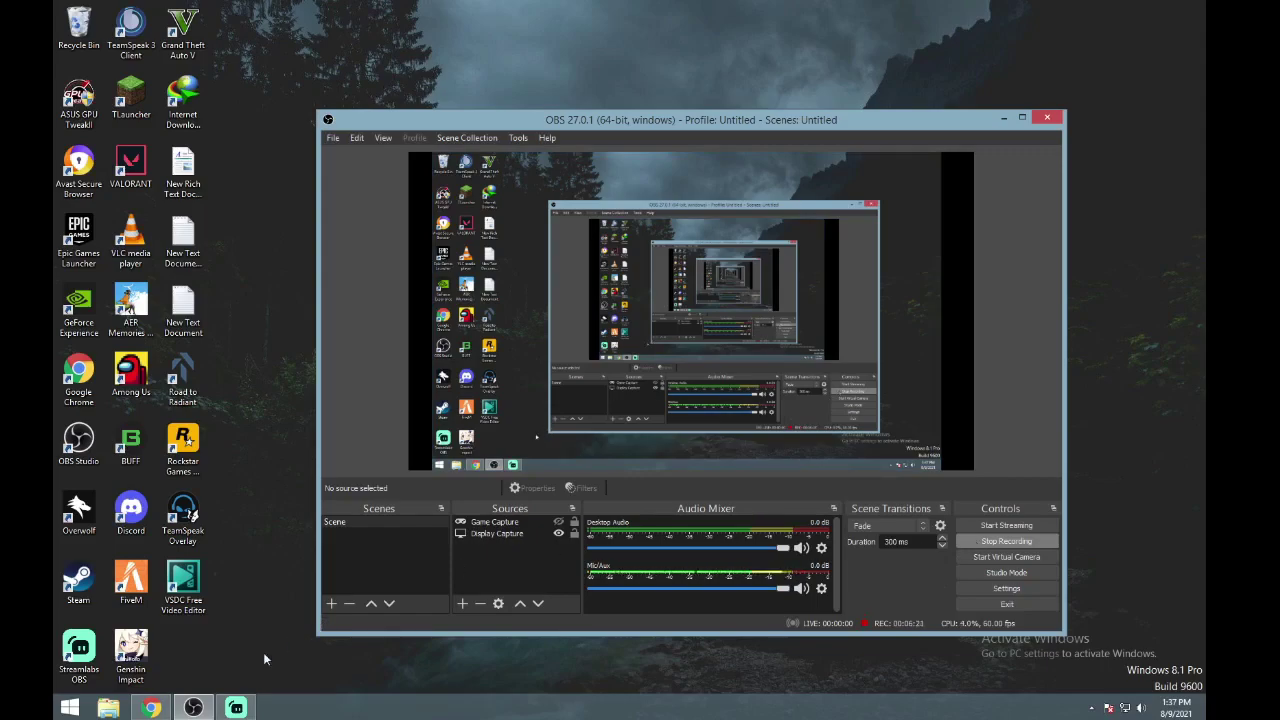
click(150, 708)
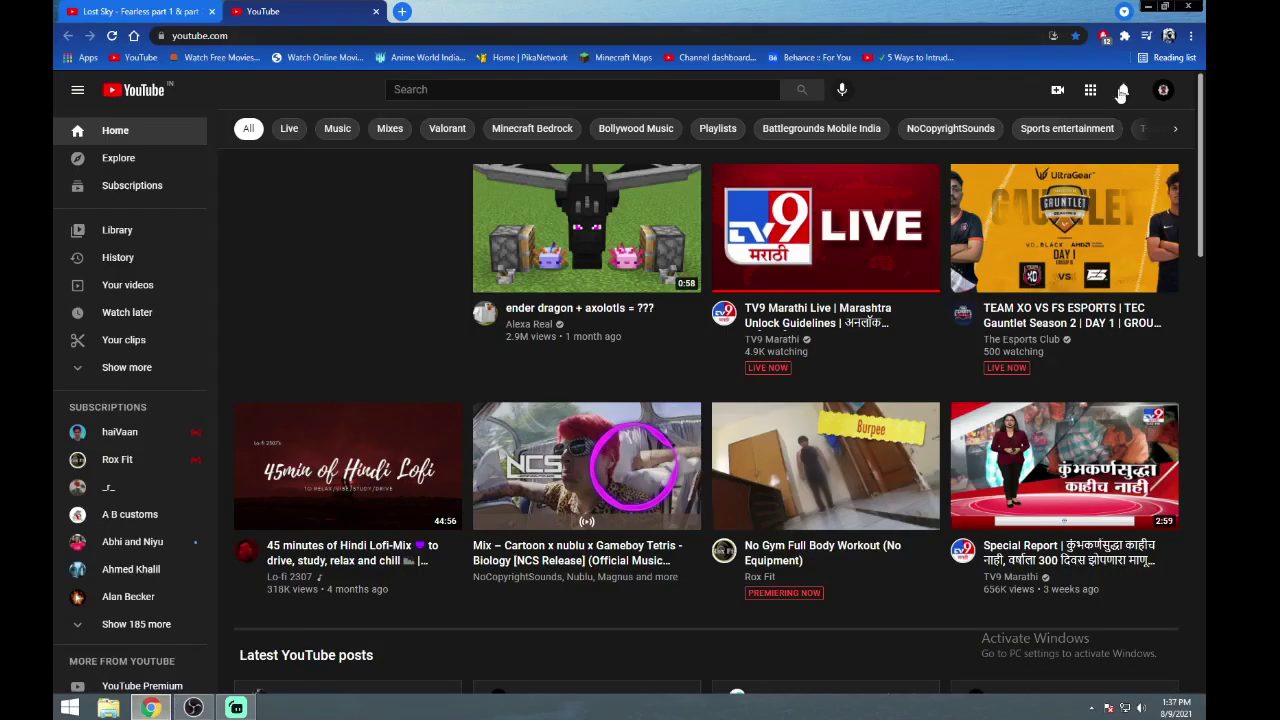
click(1160, 90)
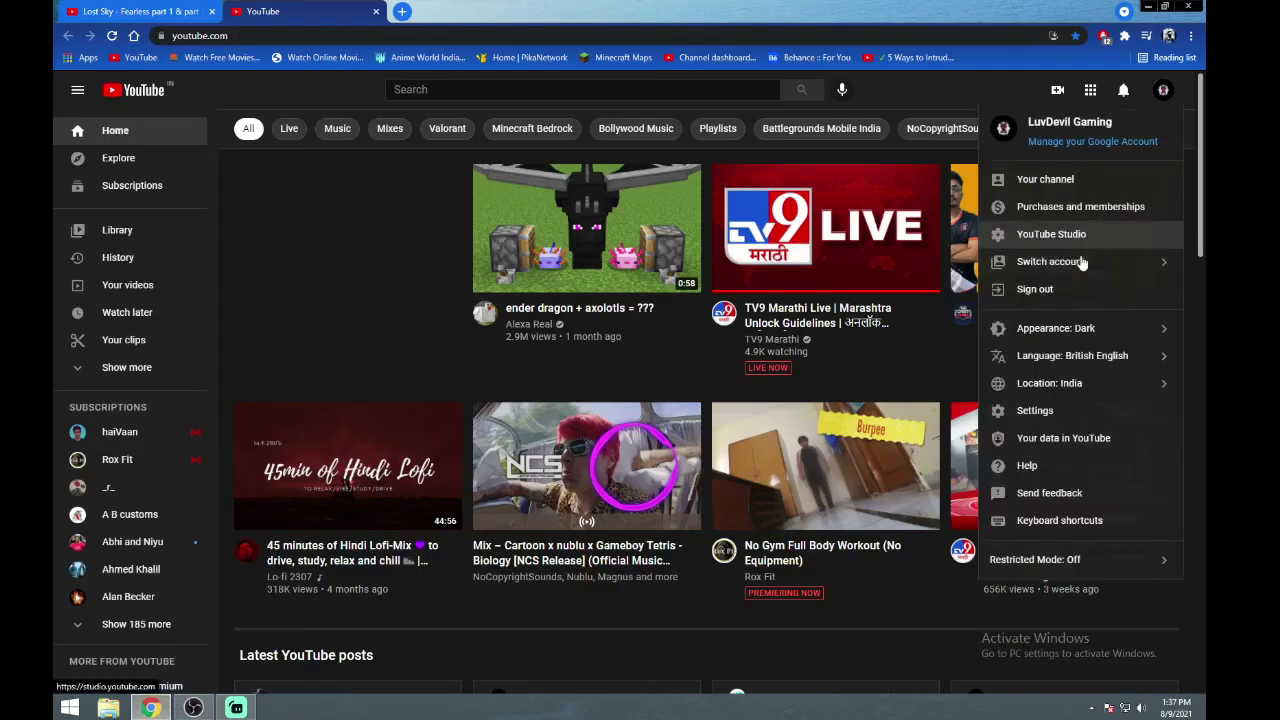
click(1050, 236)
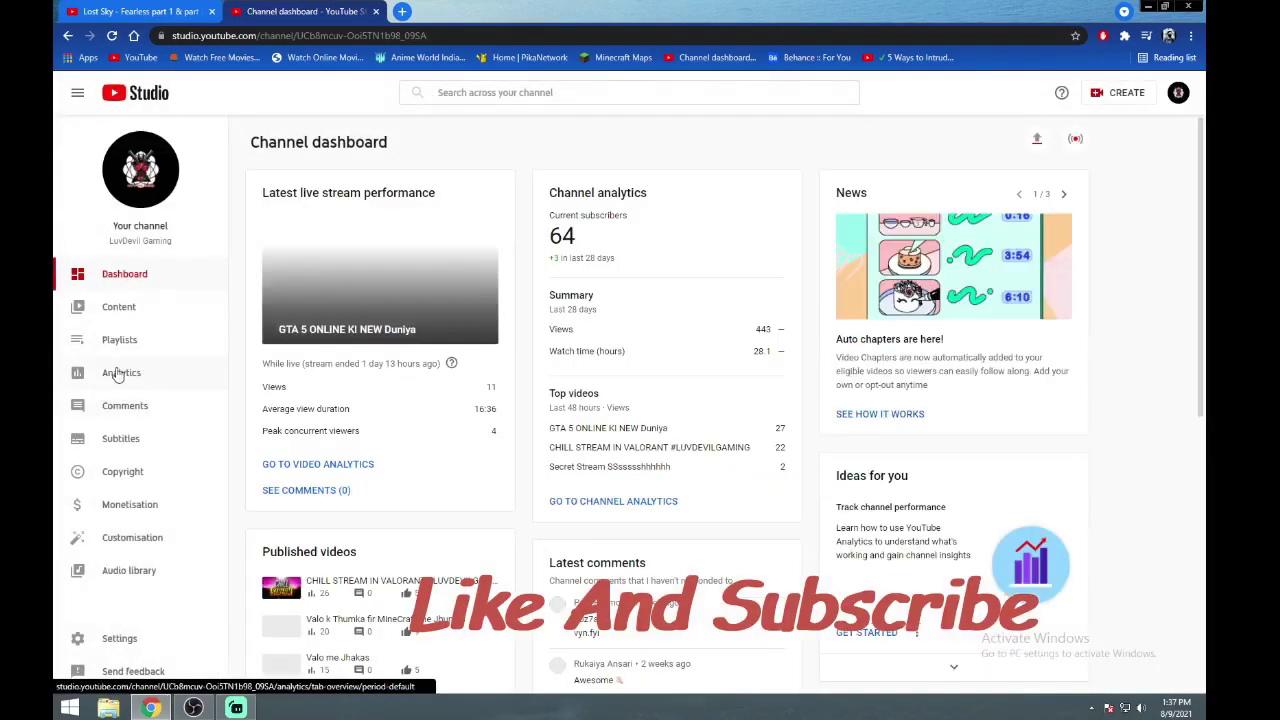
- Examine the channel's Audience analytics, including watch time from subscribers, age and gender, and top geographies
click(119, 374)
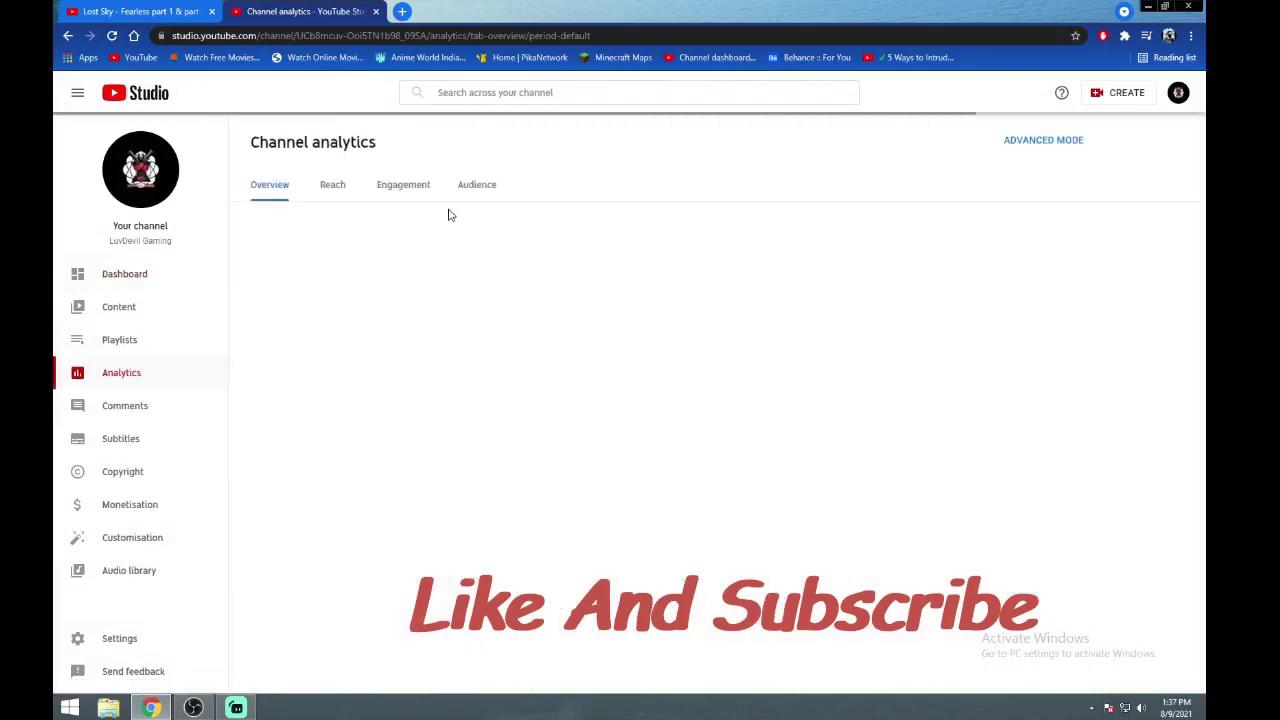
click(474, 185)
scroll(420, 424, down, 3)
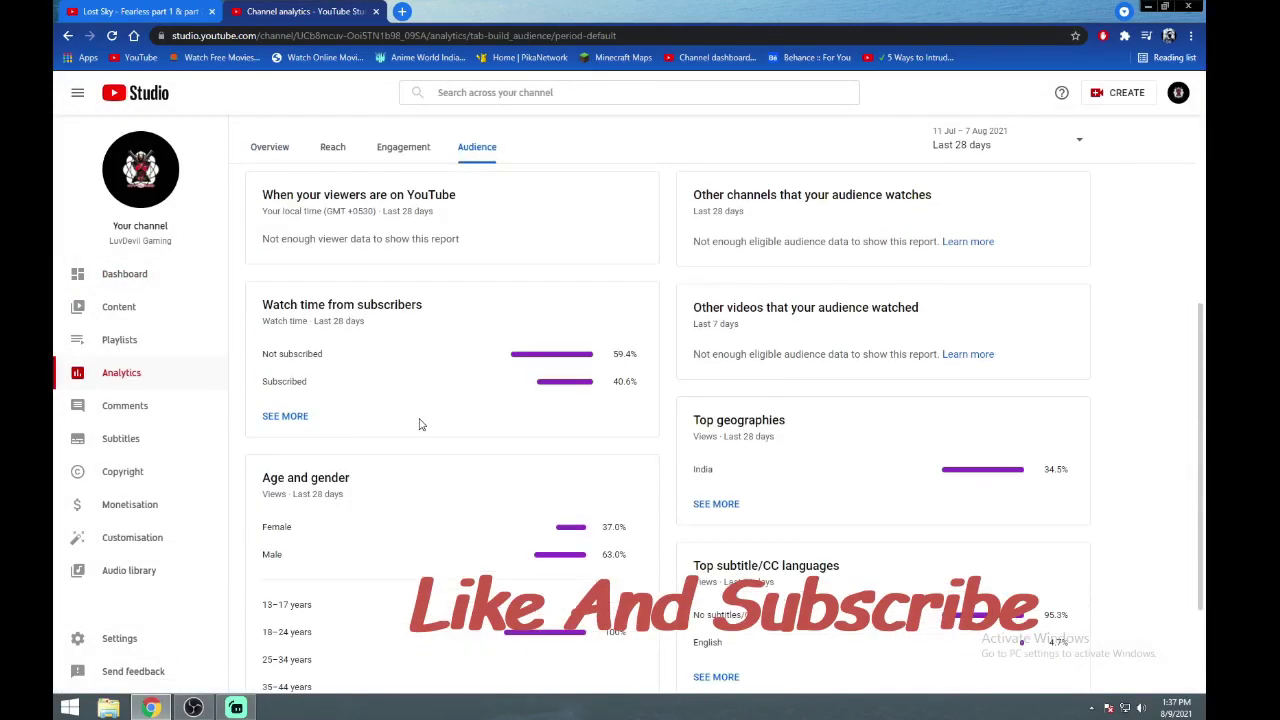
scroll(420, 424, down, 2)
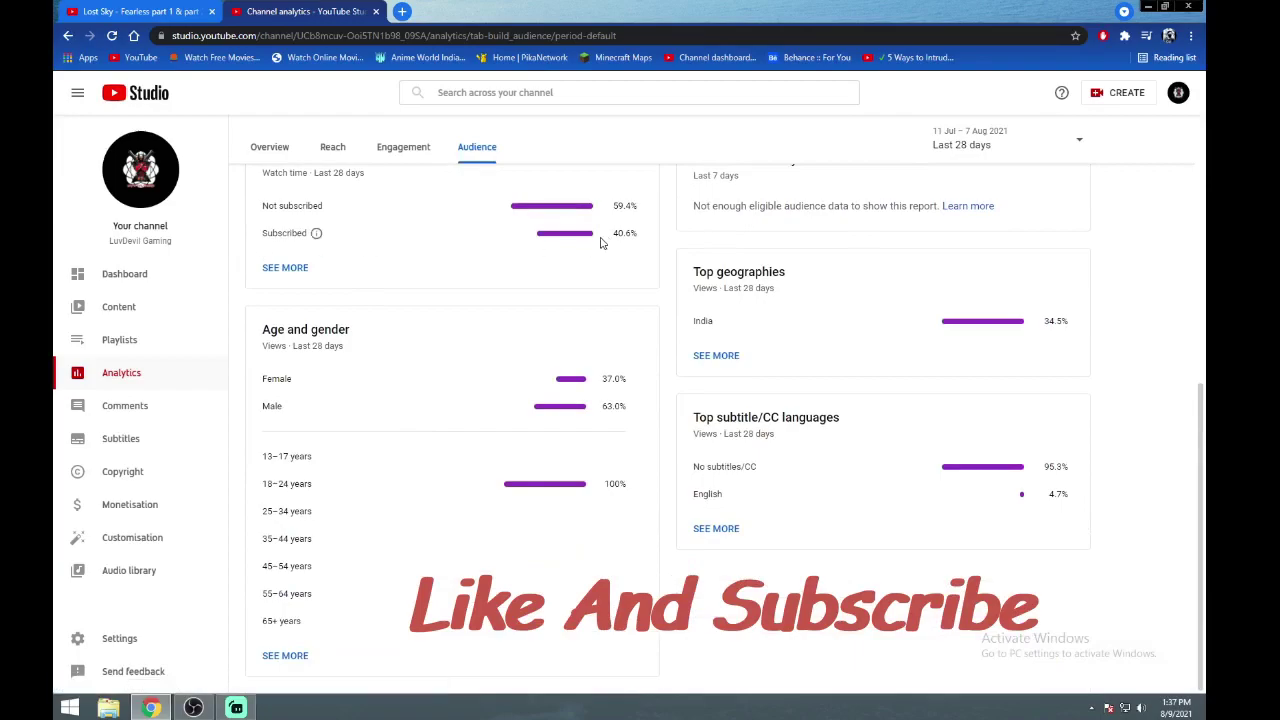